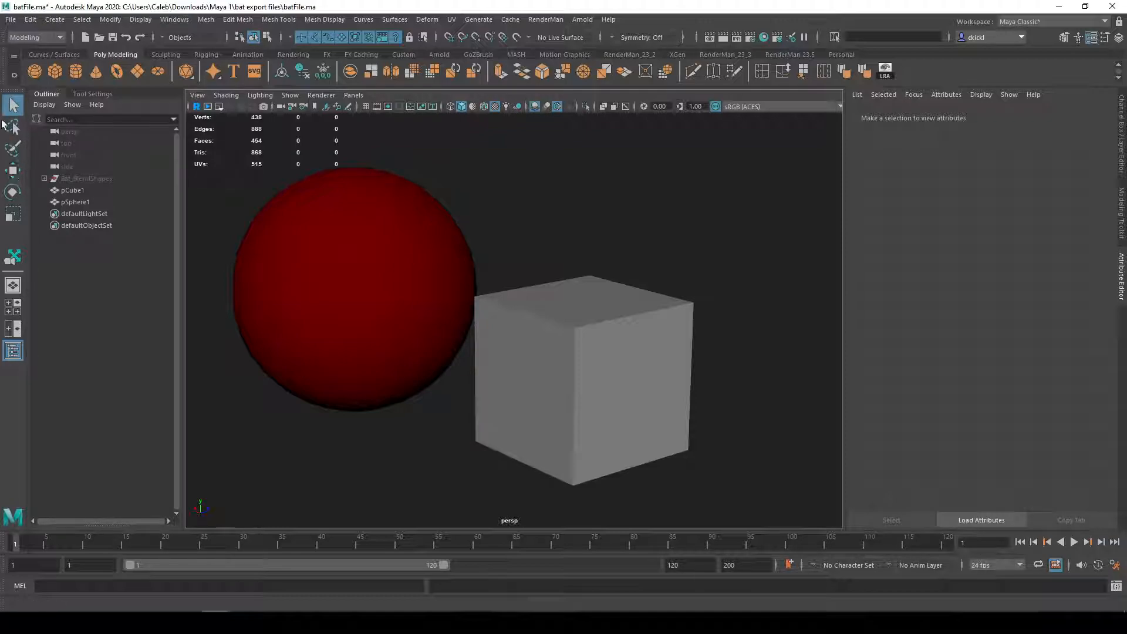
Step: Activate the Move, Rotate, Scale and Select tools in turn, finishing on the Move tool
{"action": "left_click", "coordinate": [15, 174]}
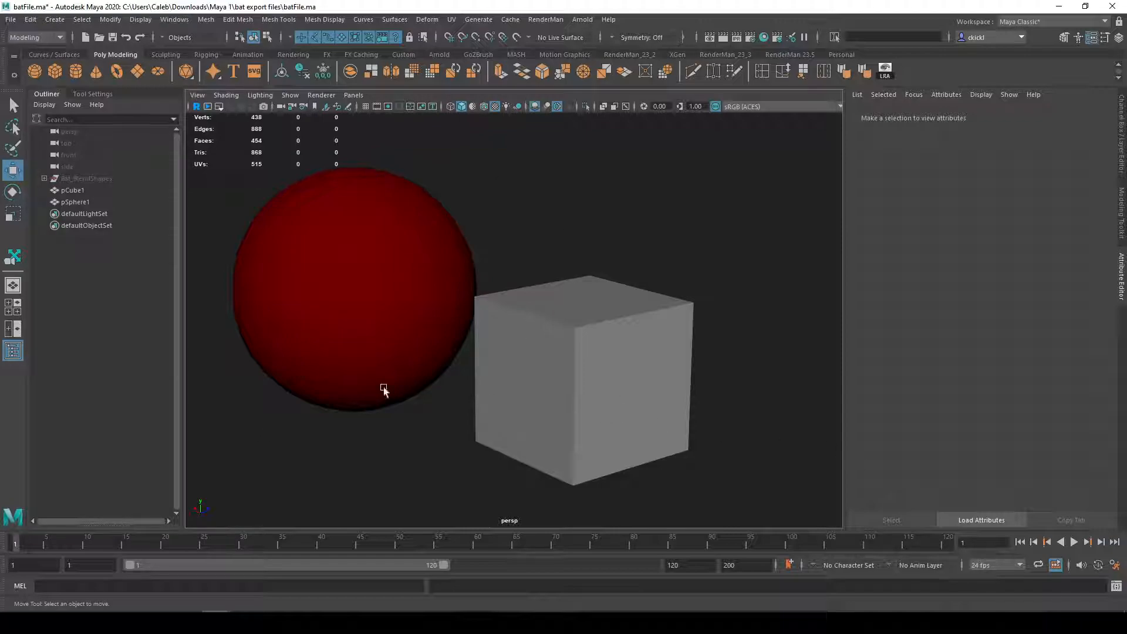
{"action": "left_click", "coordinate": [12, 192]}
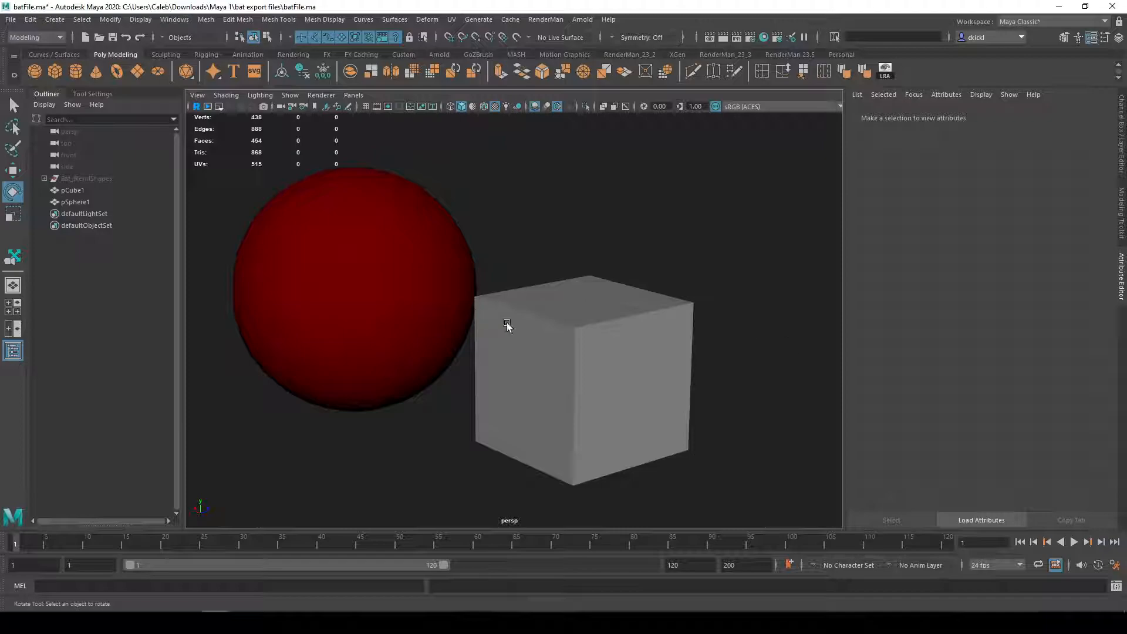
{"action": "left_click", "coordinate": [13, 213]}
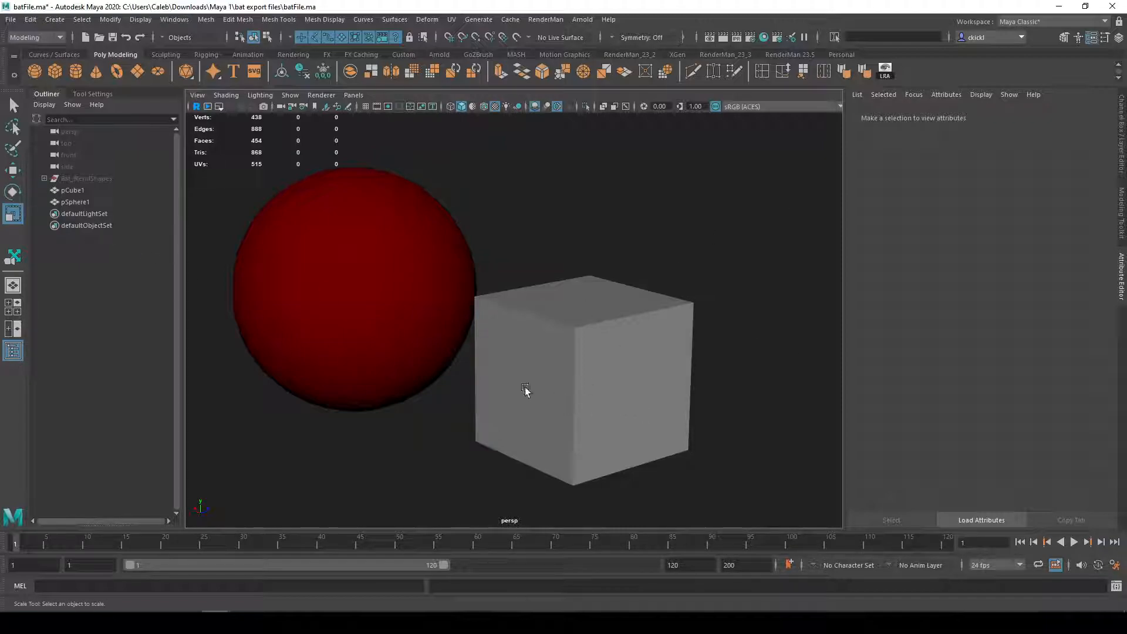
{"action": "left_click", "coordinate": [15, 111]}
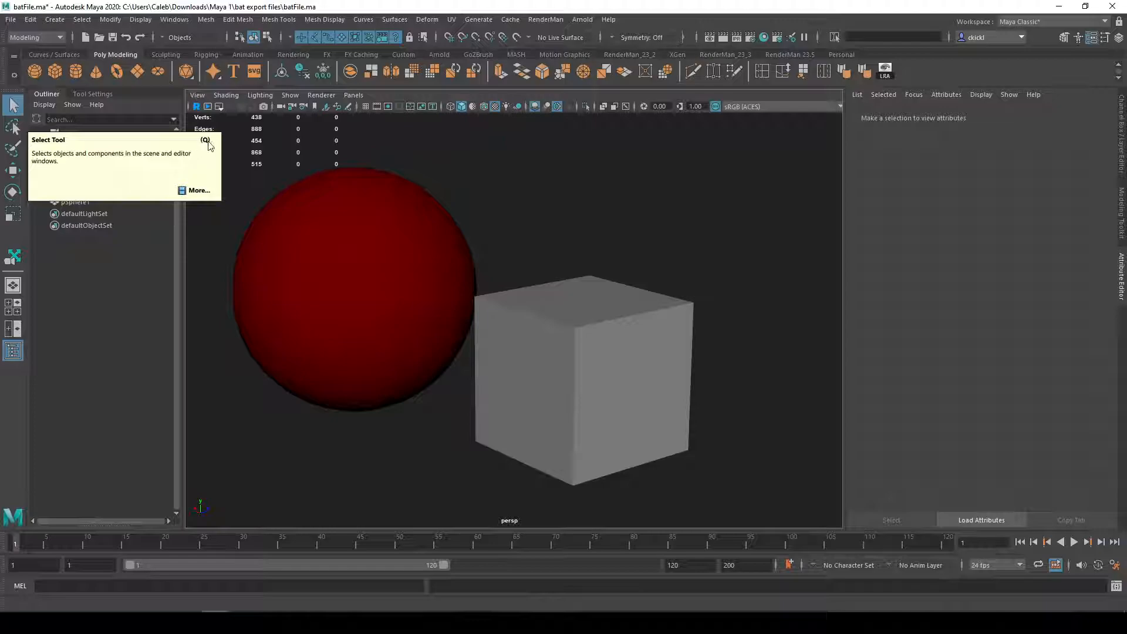
{"action": "left_click", "coordinate": [12, 170]}
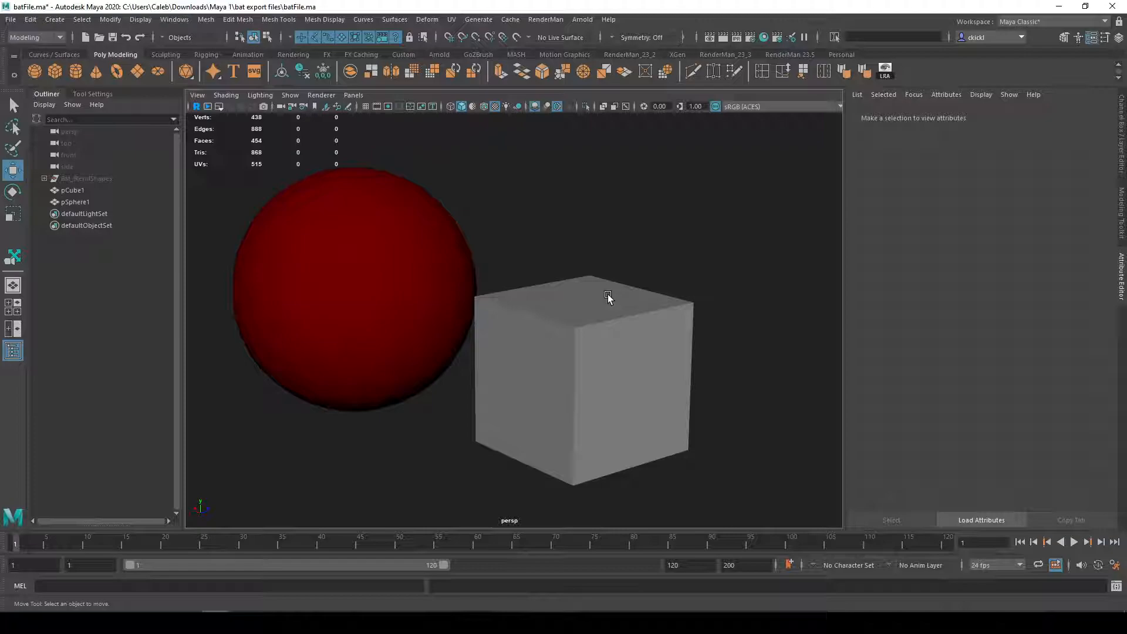
Step: Cycle repeatedly through the Select, Move, Rotate and Scale tools, finishing on the Select tool
{"action": "key", "text": "q"}
{"action": "key", "text": "w"}
{"action": "key", "text": "e"}
{"action": "key", "text": "r"}
{"action": "key", "text": "q"}
{"action": "key", "text": "w"}
{"action": "key", "text": "e"}
{"action": "key", "text": "r"}
{"action": "key", "text": "q"}
{"action": "key", "text": "w"}
{"action": "key", "text": "e"}
{"action": "key", "text": "r"}
{"action": "key", "text": "q"}
{"action": "key", "text": "w"}
{"action": "key", "text": "e"}
{"action": "key", "text": "r"}
{"action": "key", "text": "q"}
{"action": "key", "text": "w"}
{"action": "key", "text": "e"}
{"action": "key", "text": "r"}
{"action": "key", "text": "q"}
{"action": "key", "text": "w"}
{"action": "key", "text": "e"}
{"action": "key", "text": "r"}
{"action": "key", "text": "q"}
Step: Select the cube and the sphere alternately in the perspective view, finishing with the cube selected
{"action": "left_click", "coordinate": [622, 375]}
{"action": "left_click_drag", "start_coordinate": [763, 453], "coordinate": [764, 452], "text": "alt"}
{"action": "middle_click_drag", "start_coordinate": [765, 452], "coordinate": [782, 446], "text": "alt"}
{"action": "left_click_drag", "start_coordinate": [783, 446], "coordinate": [792, 452], "text": "alt"}
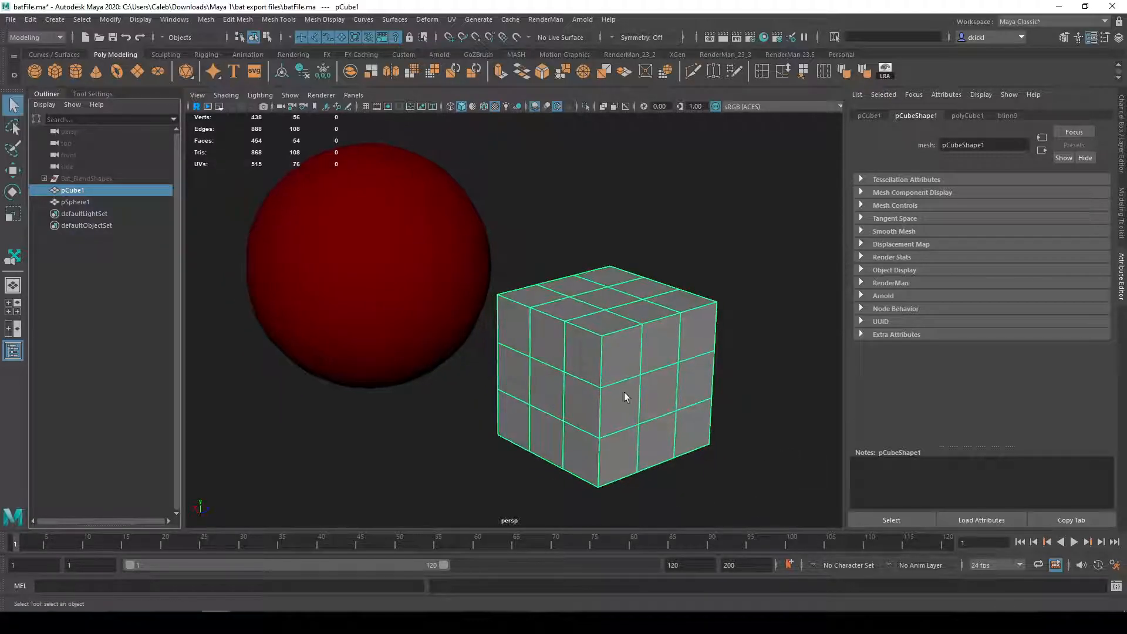
{"action": "left_click_drag", "start_coordinate": [573, 443], "coordinate": [643, 378], "text": "alt"}
{"action": "left_click", "coordinate": [726, 368]}
{"action": "left_click", "coordinate": [469, 329]}
{"action": "left_click", "coordinate": [669, 356]}
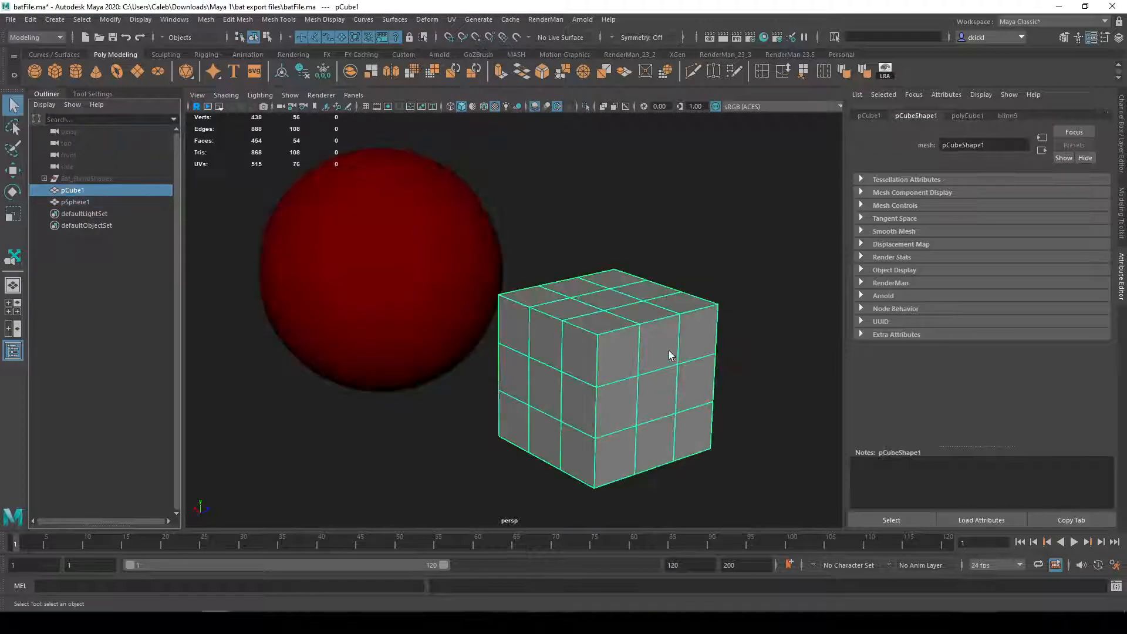
{"action": "left_click", "coordinate": [402, 346]}
{"action": "left_click", "coordinate": [591, 385]}
{"action": "left_click", "coordinate": [372, 239]}
{"action": "left_click", "coordinate": [528, 352]}
{"action": "left_click", "coordinate": [476, 273]}
{"action": "left_click", "coordinate": [593, 357]}
{"action": "left_click_drag", "start_coordinate": [735, 374], "coordinate": [699, 372], "text": "alt"}
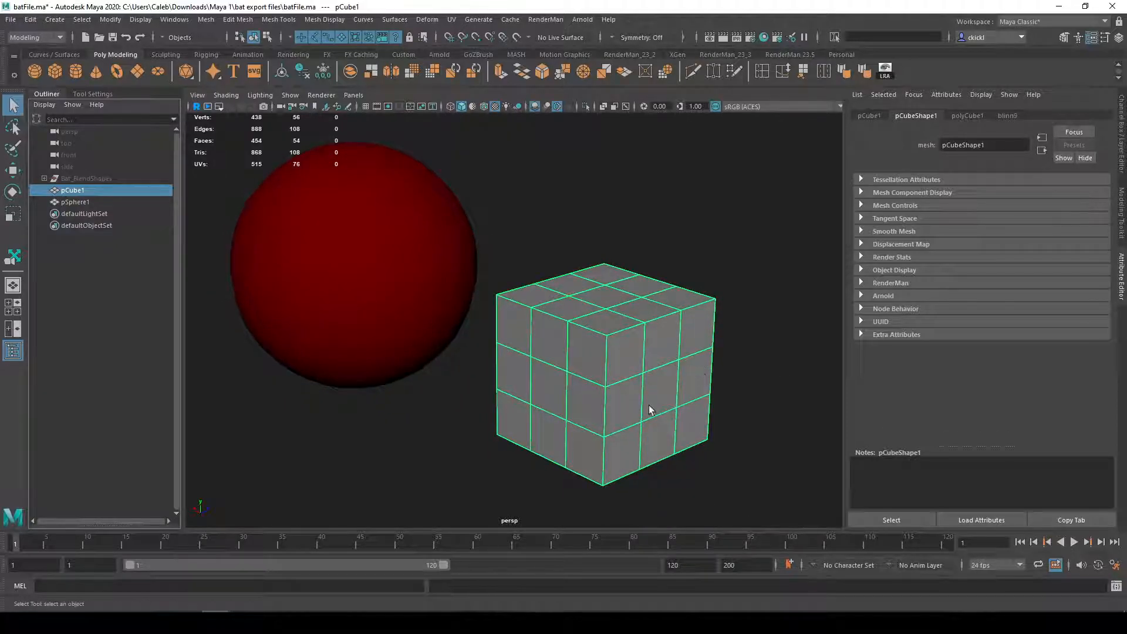
Step: Try moving the cube upward along the Y axis with the Move tool, and undo the move
{"action": "key", "text": "w"}
{"action": "left_click_drag", "start_coordinate": [606, 313], "coordinate": [607, 260]}
{"action": "key", "text": "ctrl+z"}
Step: Try moving a single vertex on the cube's side along the X axis, and undo the change
{"action": "key", "text": "q"}
{"action": "right_click_drag", "start_coordinate": [621, 365], "coordinate": [537, 336]}
{"action": "left_click", "coordinate": [642, 374]}
{"action": "key", "text": "w"}
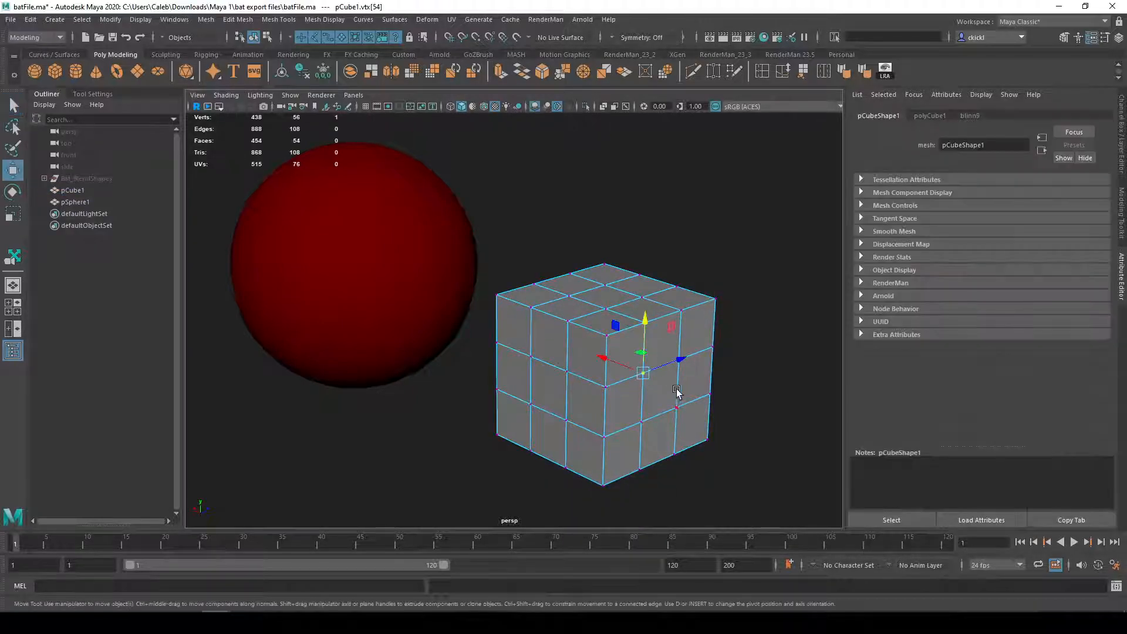
{"action": "left_click_drag", "start_coordinate": [601, 364], "coordinate": [634, 372]}
{"action": "key", "text": "ctrl+z"}
{"action": "key", "text": "ctrl+z"}
Step: Return the cube to object selection mode, select the whole cube and activate the Move tool
{"action": "key", "text": "q"}
{"action": "right_click_drag", "start_coordinate": [657, 361], "coordinate": [728, 279]}
{"action": "left_click", "coordinate": [727, 281]}
{"action": "left_click", "coordinate": [672, 377]}
{"action": "key", "text": "w"}
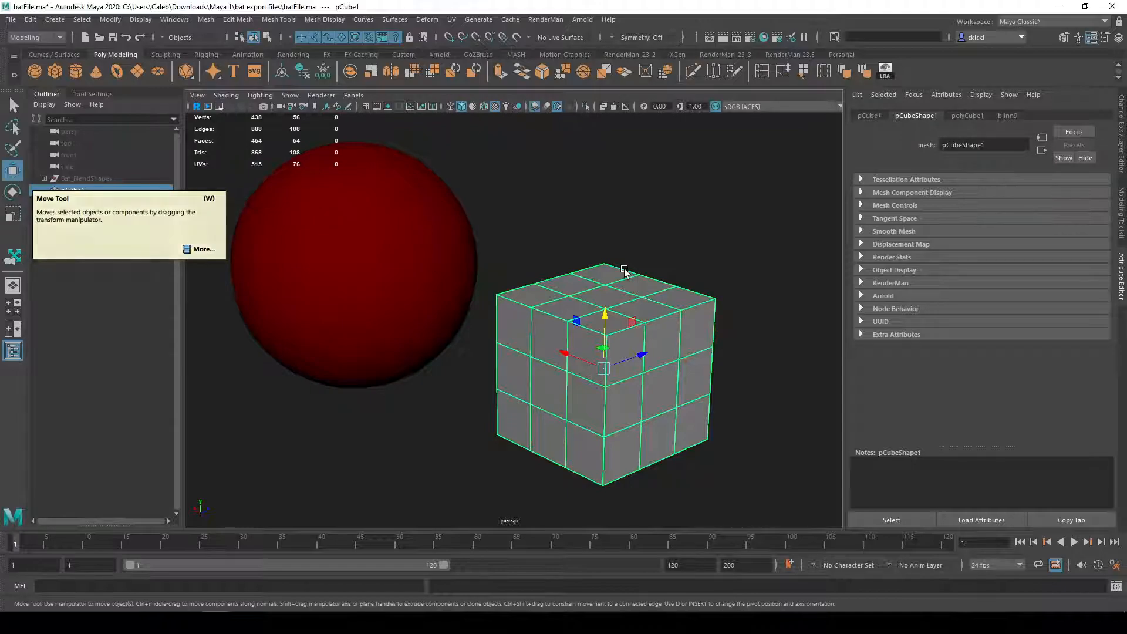
Step: Show the viewport grid and examine the cube's move axes from several angles
{"action": "scroll", "coordinate": [639, 287], "scroll_direction": "down", "scroll_amount": 3}
{"action": "left_click_drag", "start_coordinate": [638, 287], "coordinate": [464, 422], "text": "alt"}
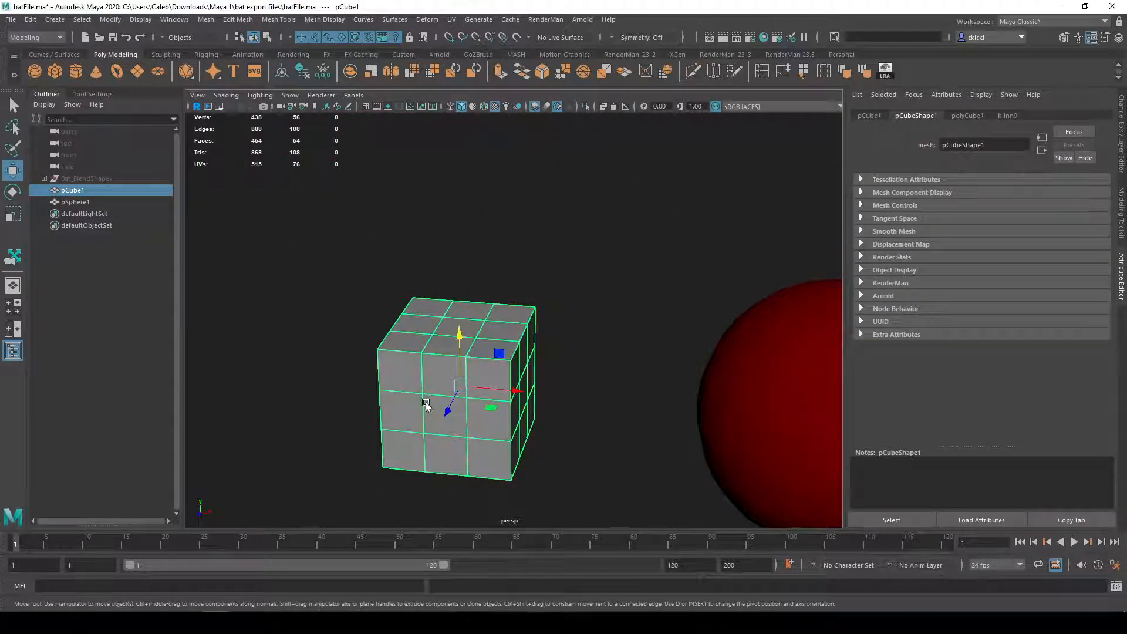
{"action": "left_click_drag", "start_coordinate": [400, 380], "coordinate": [717, 395], "text": "alt"}
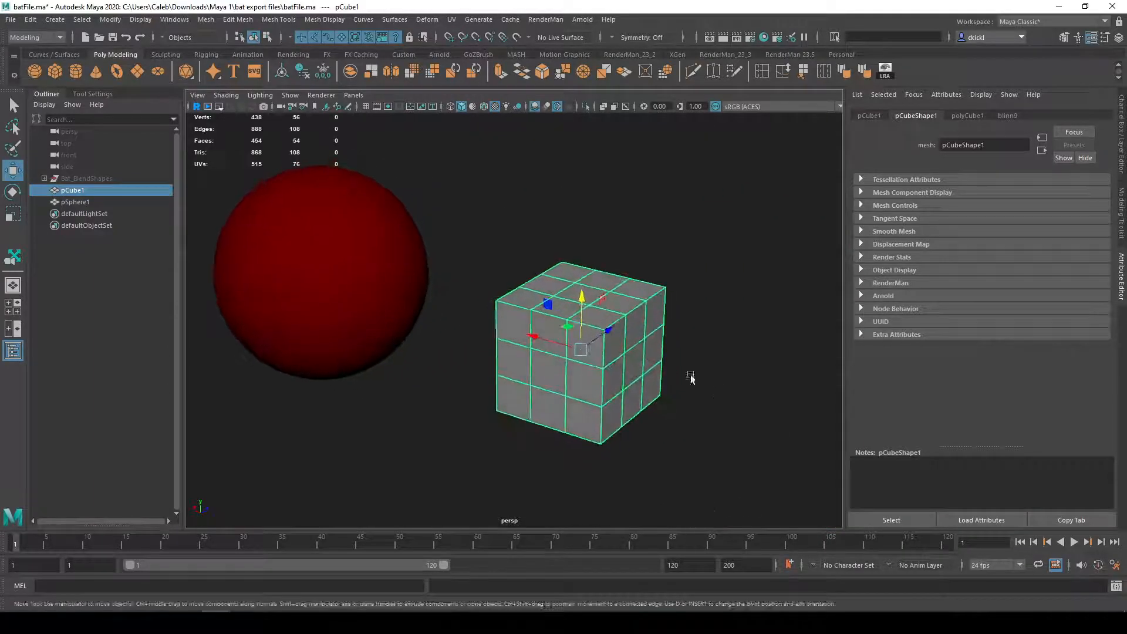
{"action": "left_click_drag", "start_coordinate": [574, 302], "coordinate": [331, 355]}
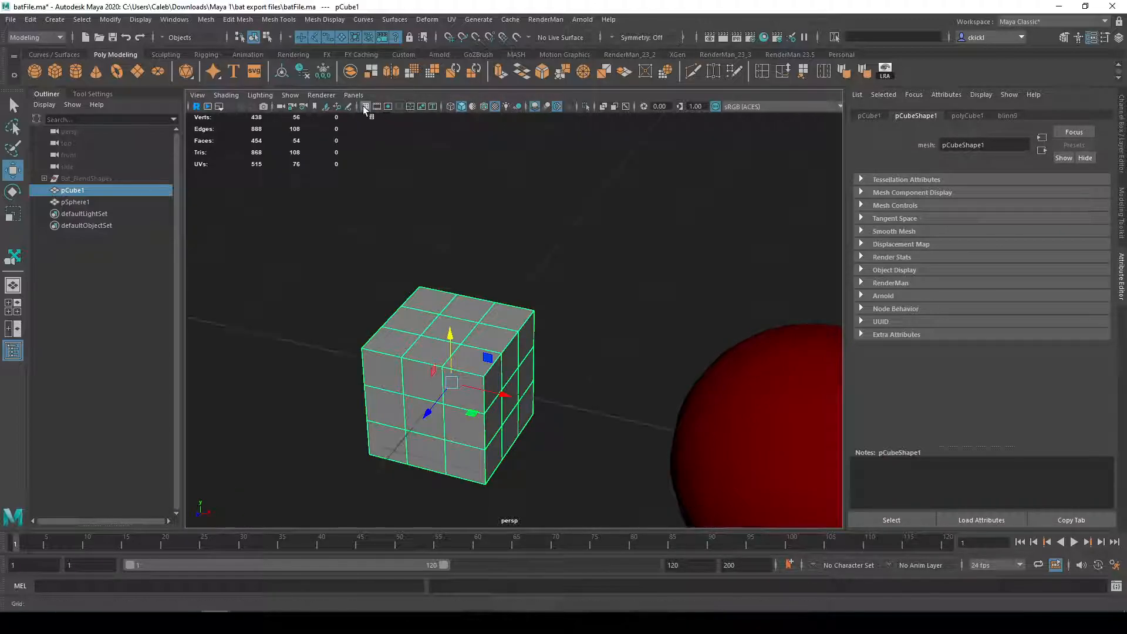
{"action": "scroll", "coordinate": [504, 248], "scroll_direction": "down", "scroll_amount": 10}
{"action": "scroll", "coordinate": [505, 248], "scroll_direction": "up", "scroll_amount": 2}
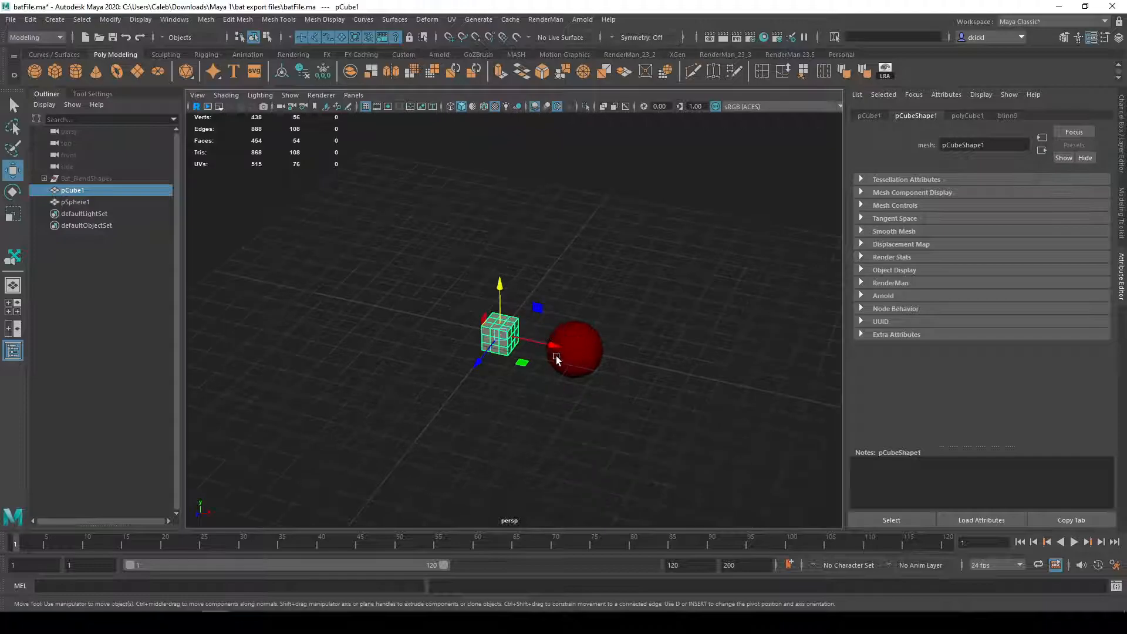
{"action": "scroll", "coordinate": [543, 319], "scroll_direction": "up", "scroll_amount": 5}
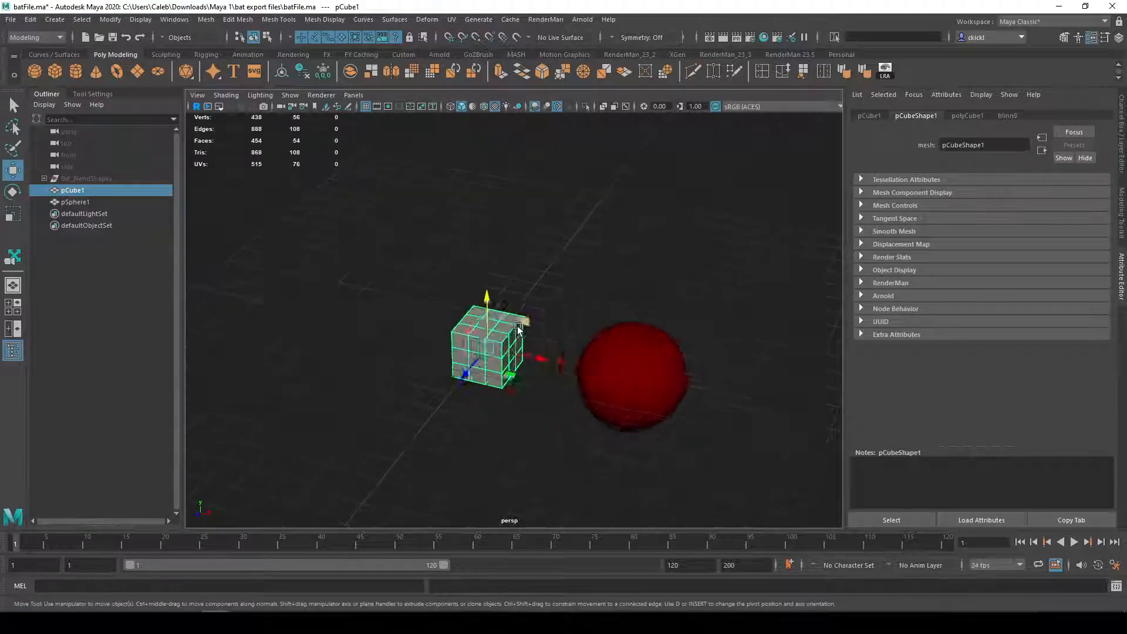
{"action": "middle_click_drag", "start_coordinate": [519, 347], "coordinate": [566, 305], "text": "alt"}
{"action": "left_click_drag", "start_coordinate": [566, 305], "coordinate": [542, 306], "text": "alt"}
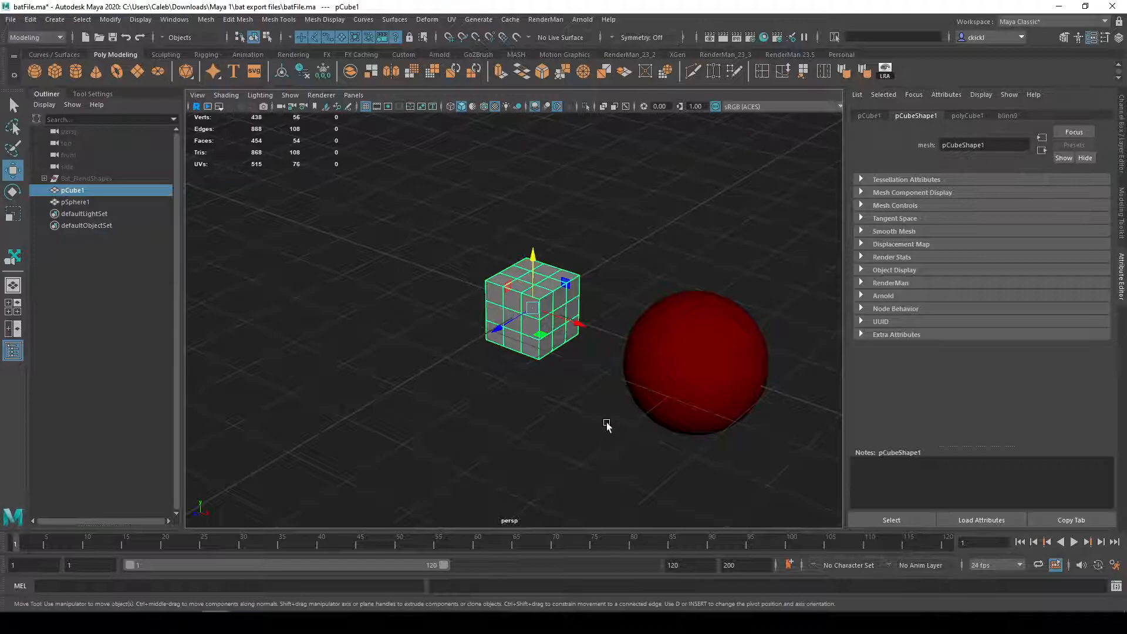
{"action": "scroll", "coordinate": [625, 422], "scroll_direction": "down", "scroll_amount": 3}
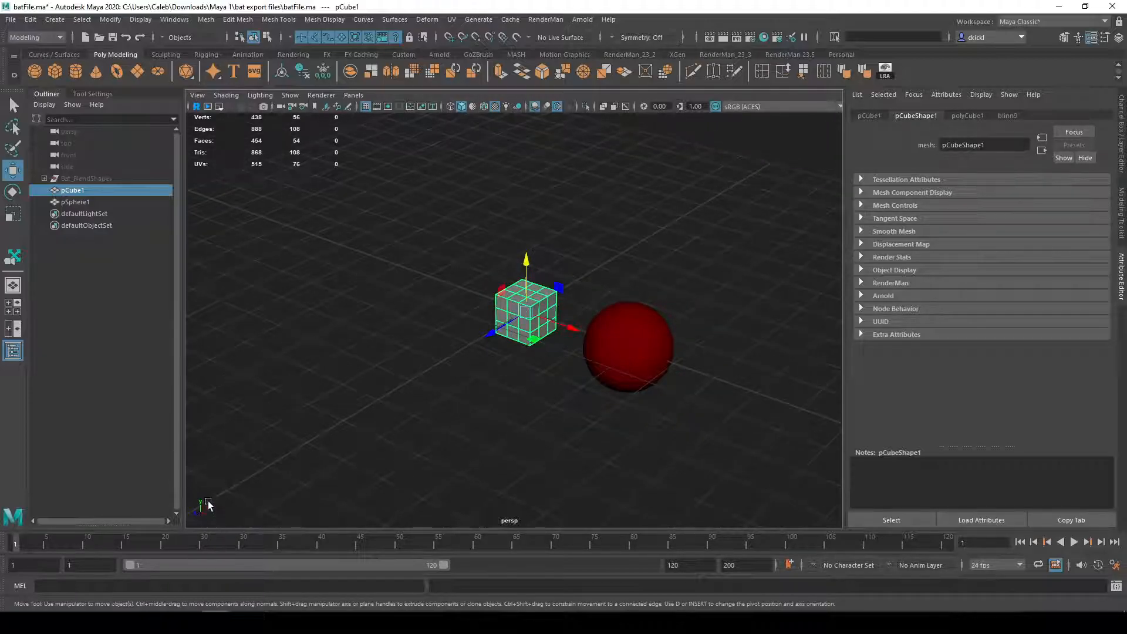
Step: Try moving the cube along its move axes, and undo each move
{"action": "mouse_move", "coordinate": [566, 331]}
{"action": "left_mouse_down"}
{"action": "mouse_move", "coordinate": [716, 377]}
{"action": "mouse_move", "coordinate": [503, 322]}
{"action": "mouse_move", "coordinate": [572, 332]}
{"action": "left_mouse_up"}
{"action": "key", "text": "ctrl+z"}
{"action": "left_click_drag", "start_coordinate": [522, 272], "coordinate": [345, 379]}
{"action": "key", "text": "ctrl+z"}
{"action": "key", "text": "ctrl+z"}
Step: Resize the cube's move manipulator repeatedly, leaving its arrows extending beyond the cube
{"action": "scroll", "coordinate": [528, 402], "scroll_direction": "up", "scroll_amount": 5}
{"action": "middle_click_drag", "start_coordinate": [528, 402], "coordinate": [516, 462], "text": "alt"}
{"action": "left_click_drag", "start_coordinate": [517, 461], "coordinate": [573, 453], "text": "alt"}
{"action": "scroll", "coordinate": [544, 449], "scroll_direction": "up", "scroll_amount": 2}
{"action": "scroll", "coordinate": [584, 466], "scroll_direction": "down", "scroll_amount": 4, "text": "alt"}
{"action": "scroll", "coordinate": [584, 467], "scroll_direction": "up", "scroll_amount": 2, "text": "alt"}
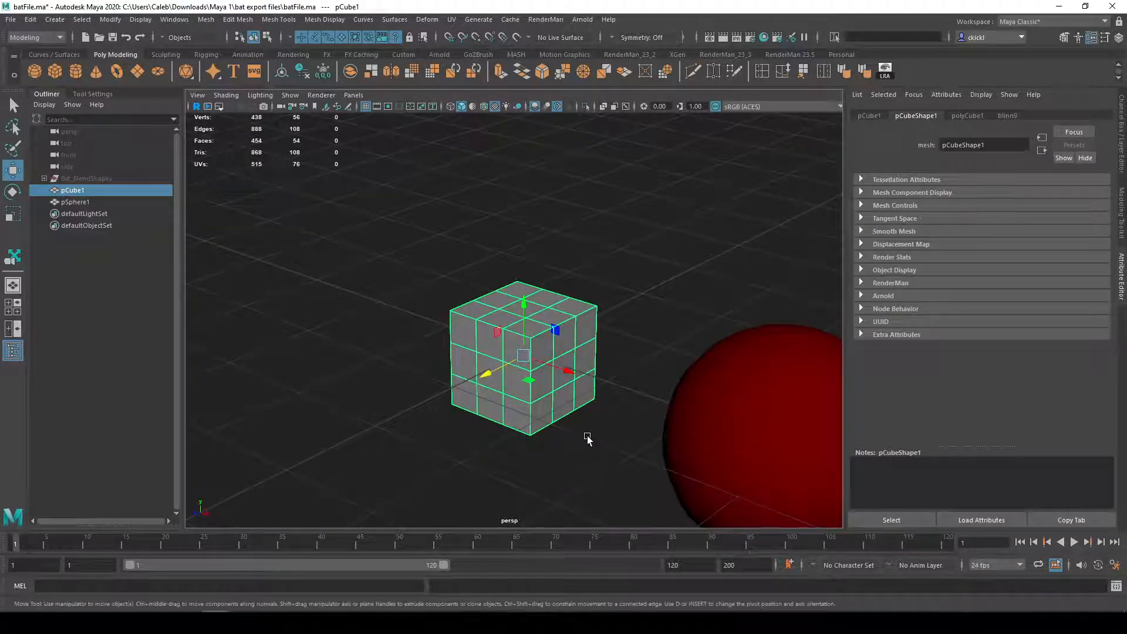
{"action": "key", "text": "minus"}
{"action": "key", "text": "equal"}
{"action": "key", "text": "equal"}
{"action": "key", "text": "equal"}
{"action": "key", "text": "minus"}
{"action": "key", "text": "minus"}
{"action": "key", "text": "equal"}
{"action": "key", "text": "equal"}
{"action": "key", "text": "minus"}
{"action": "key", "text": "equal"}
{"action": "key", "text": "minus"}
{"action": "key", "text": "equal"}
{"action": "key", "text": "minus"}
{"action": "key", "text": "equal"}
{"action": "key", "text": "minus"}
{"action": "key", "text": "minus"}
{"action": "key", "text": "equal"}
{"action": "key", "text": "minus"}
{"action": "key", "text": "equal"}
{"action": "key", "text": "minus"}
{"action": "key", "text": "equal"}
{"action": "key", "text": "equal"}
{"action": "key", "text": "minus"}
{"action": "key", "text": "minus"}
{"action": "key", "text": "equal"}
{"action": "key", "text": "minus"}
{"action": "key", "text": "minus"}
{"action": "key", "text": "equal"}
{"action": "key", "text": "equal"}
{"action": "key", "text": "equal"}
{"action": "key", "text": "equal"}
{"action": "key", "text": "minus"}
{"action": "key", "text": "minus"}
{"action": "key", "text": "equal"}
{"action": "key", "text": "minus"}
{"action": "key", "text": "equal"}
{"action": "key", "text": "minus"}
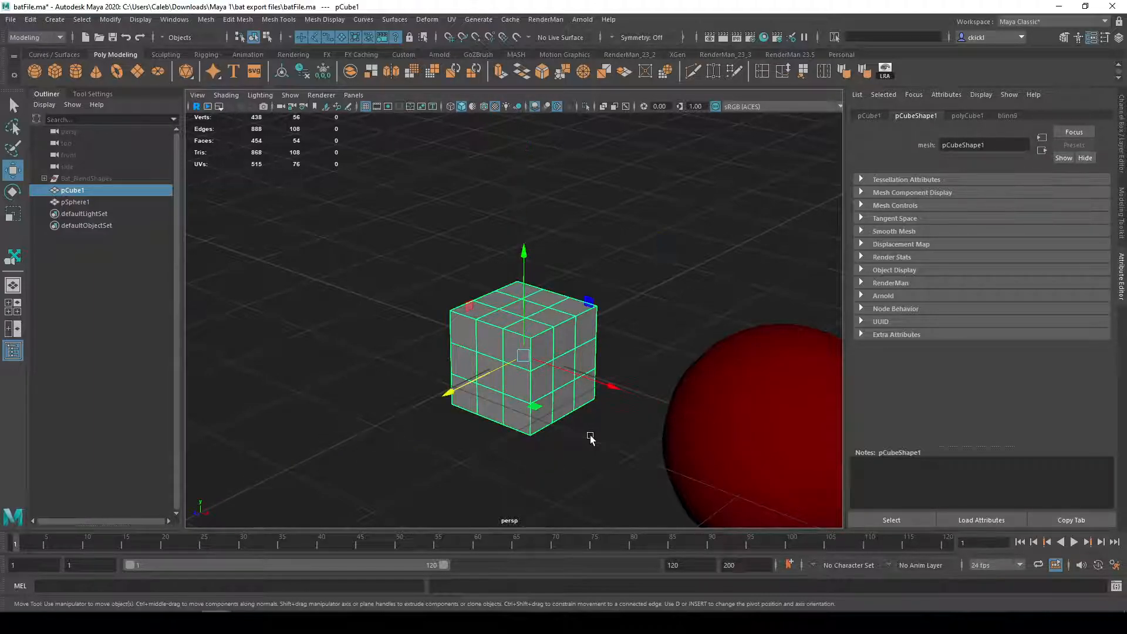
Step: Try moving the cube freely by the manipulator's centre and along the Z axis, undoing each move
{"action": "left_click_drag", "start_coordinate": [558, 331], "coordinate": [539, 430], "text": "alt"}
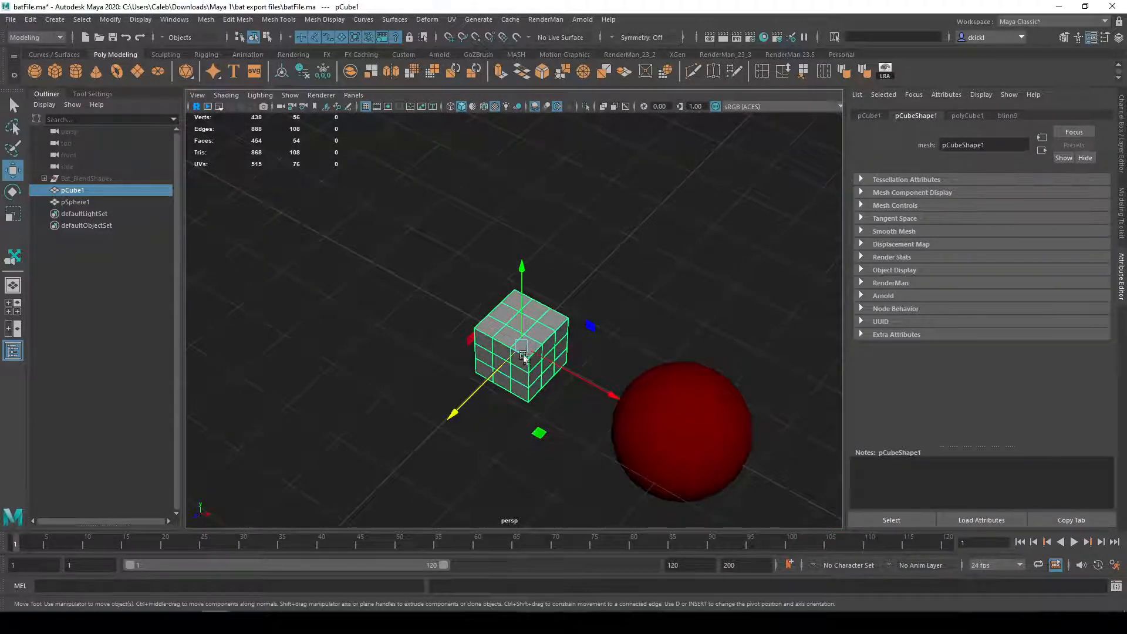
{"action": "left_click_drag", "start_coordinate": [526, 350], "coordinate": [454, 354], "text": "alt"}
{"action": "key", "text": "ctrl+z"}
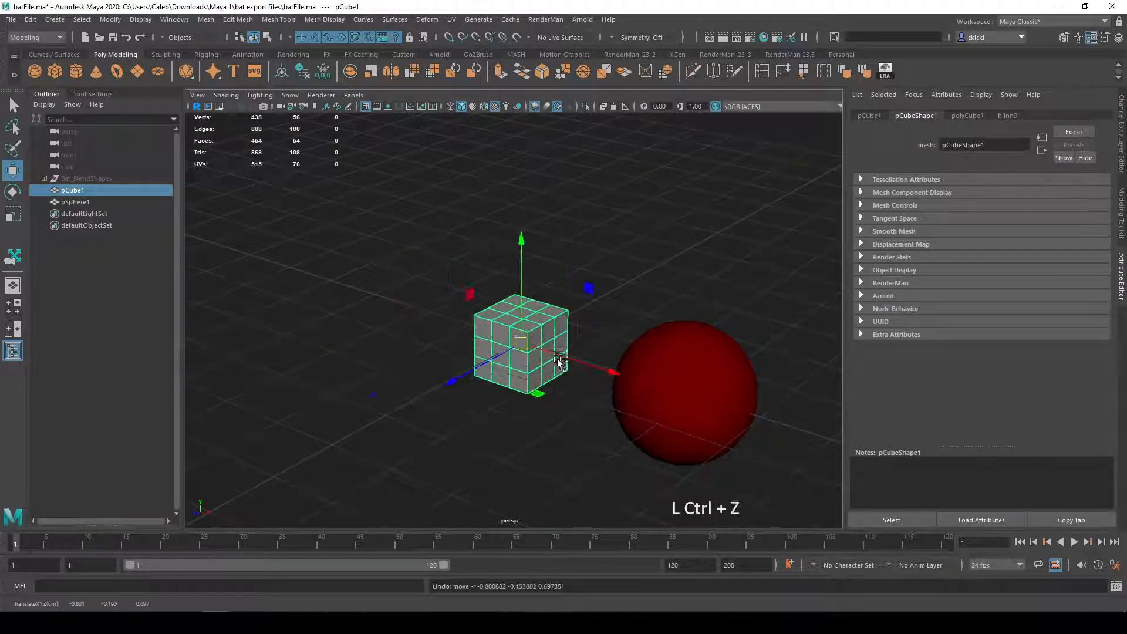
{"action": "left_click_drag", "start_coordinate": [545, 310], "coordinate": [526, 346], "text": "alt"}
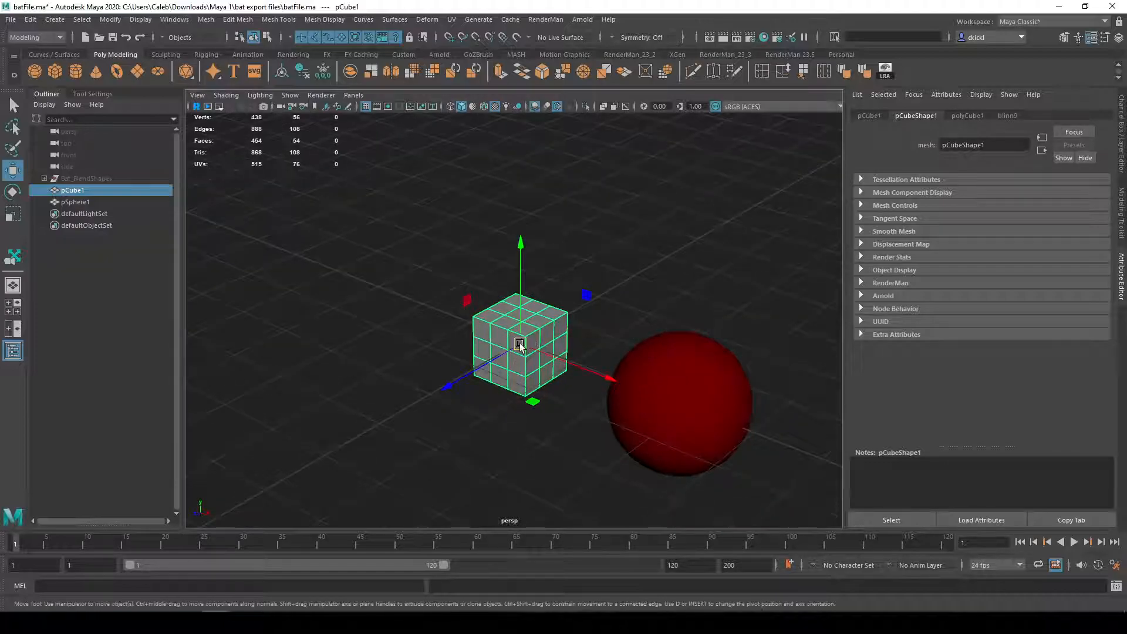
{"action": "left_click_drag", "start_coordinate": [474, 372], "coordinate": [399, 408]}
{"action": "key", "text": "ctrl+z"}
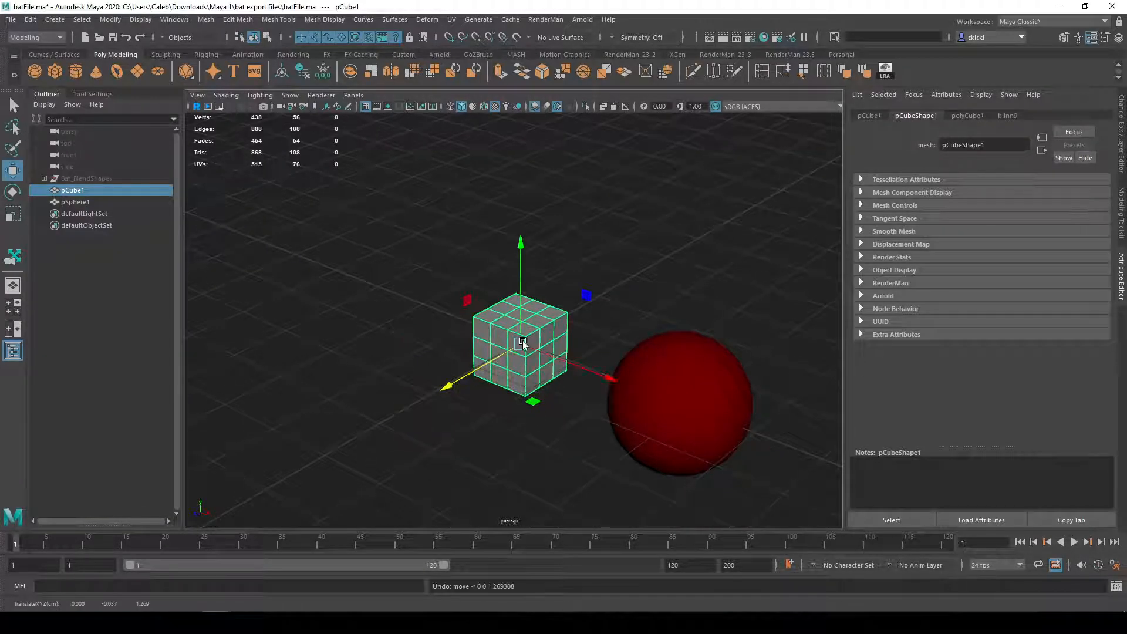
{"action": "left_click_drag", "start_coordinate": [541, 343], "coordinate": [503, 351], "text": "alt"}
{"action": "key", "text": "ctrl+z"}
{"action": "scroll", "coordinate": [533, 346], "scroll_direction": "up", "scroll_amount": 5}
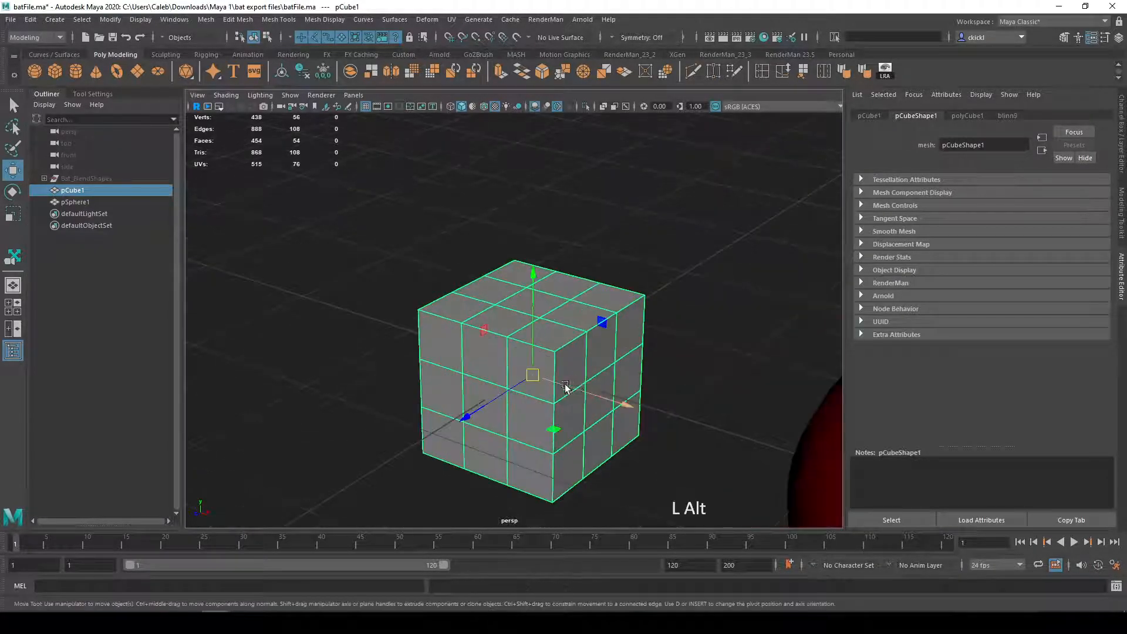
{"action": "scroll", "coordinate": [596, 317], "scroll_direction": "down", "scroll_amount": 5}
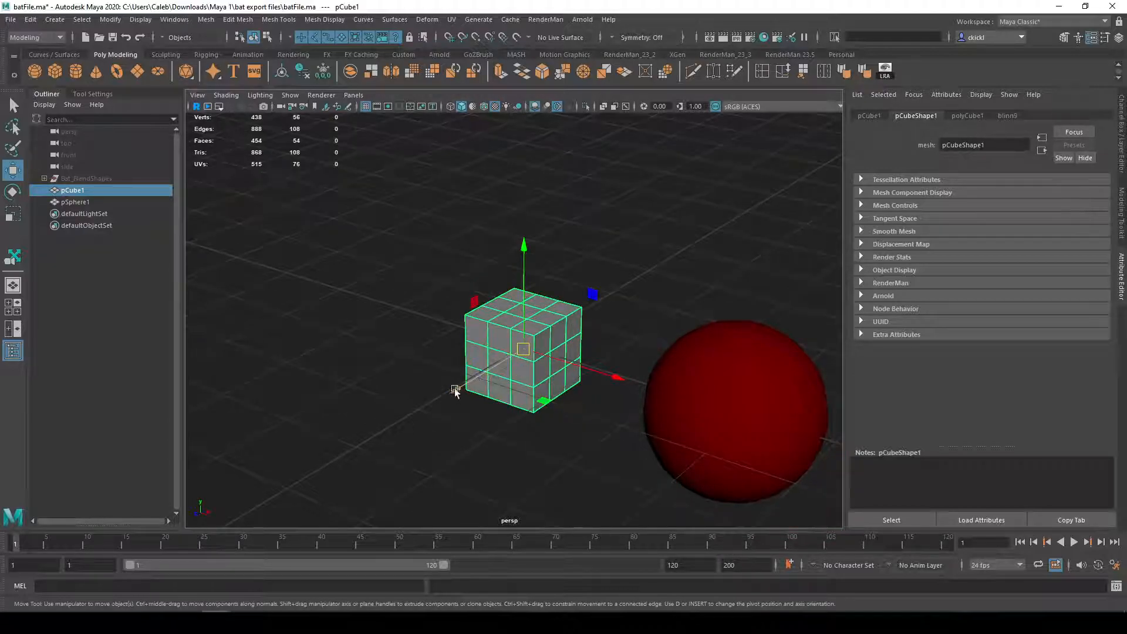
{"action": "left_click_drag", "start_coordinate": [486, 373], "coordinate": [556, 315]}
{"action": "key", "text": "ctrl+z"}
Step: Try moving the cube within the XY plane using the manipulator's plane handle, and undo the move
{"action": "left_click_drag", "start_coordinate": [536, 354], "coordinate": [569, 336], "text": "alt"}
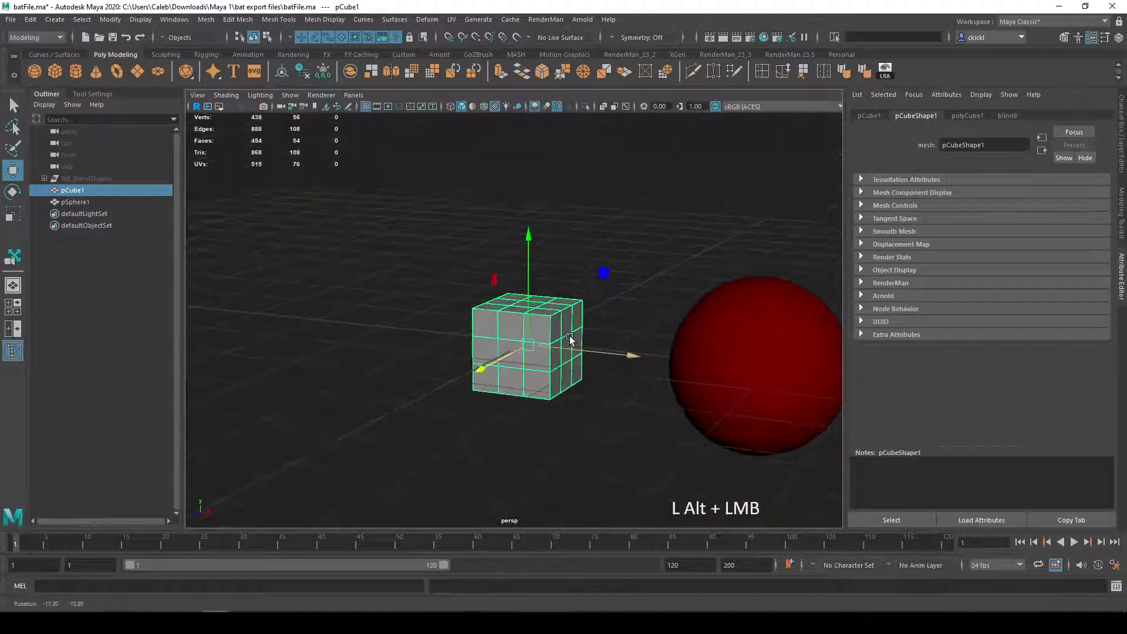
{"action": "middle_click_drag", "start_coordinate": [631, 262], "coordinate": [608, 292], "text": "alt"}
{"action": "left_click_drag", "start_coordinate": [568, 312], "coordinate": [579, 225]}
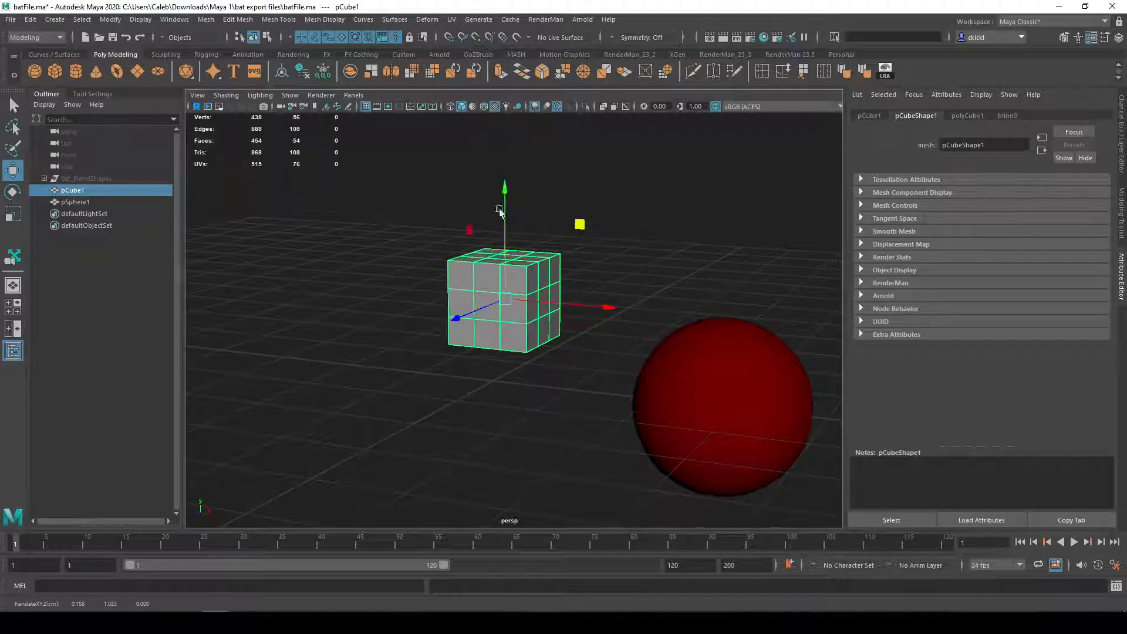
{"action": "key", "text": "ctrl+z"}
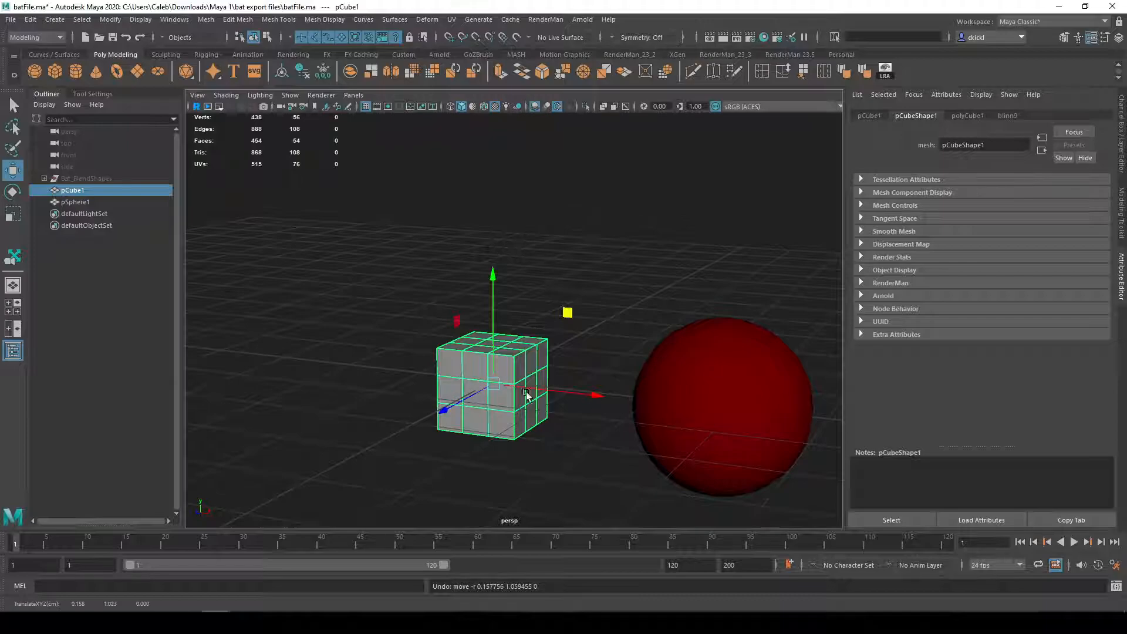
Step: Try the YZ plane handle and another XY plane move on the cube, and undo the moves
{"action": "left_click", "coordinate": [635, 474]}
{"action": "left_click", "coordinate": [524, 418]}
{"action": "left_click", "coordinate": [460, 324]}
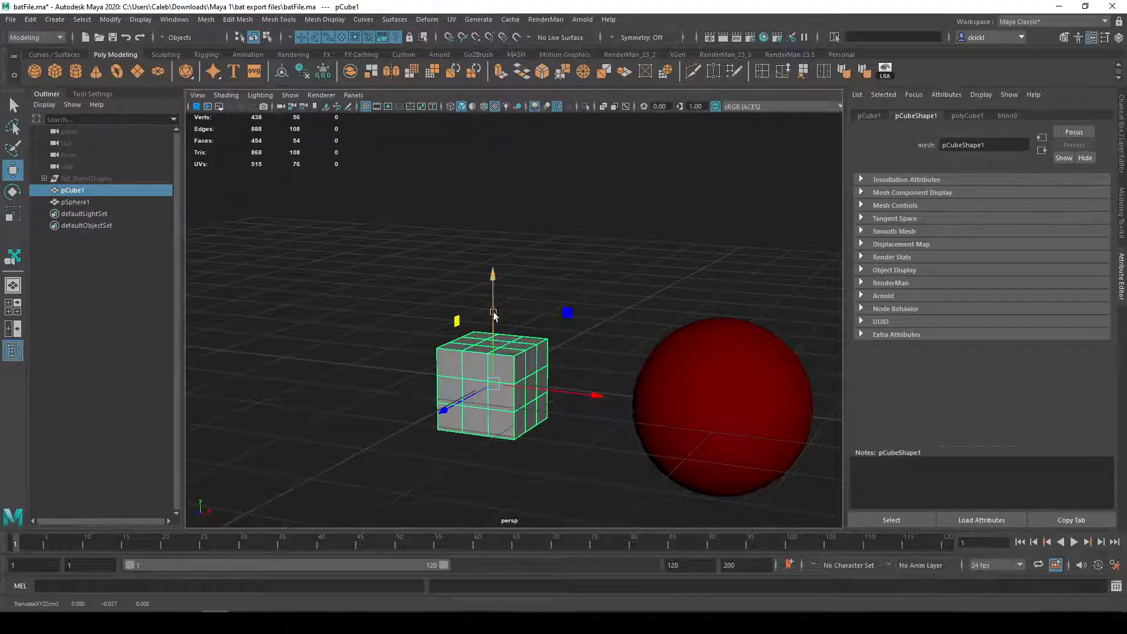
{"action": "left_click_drag", "start_coordinate": [636, 330], "coordinate": [477, 265], "text": "alt"}
{"action": "left_click_drag", "start_coordinate": [594, 346], "coordinate": [632, 334], "text": "alt"}
{"action": "left_click", "coordinate": [600, 364]}
{"action": "key", "text": "ctrl+z"}
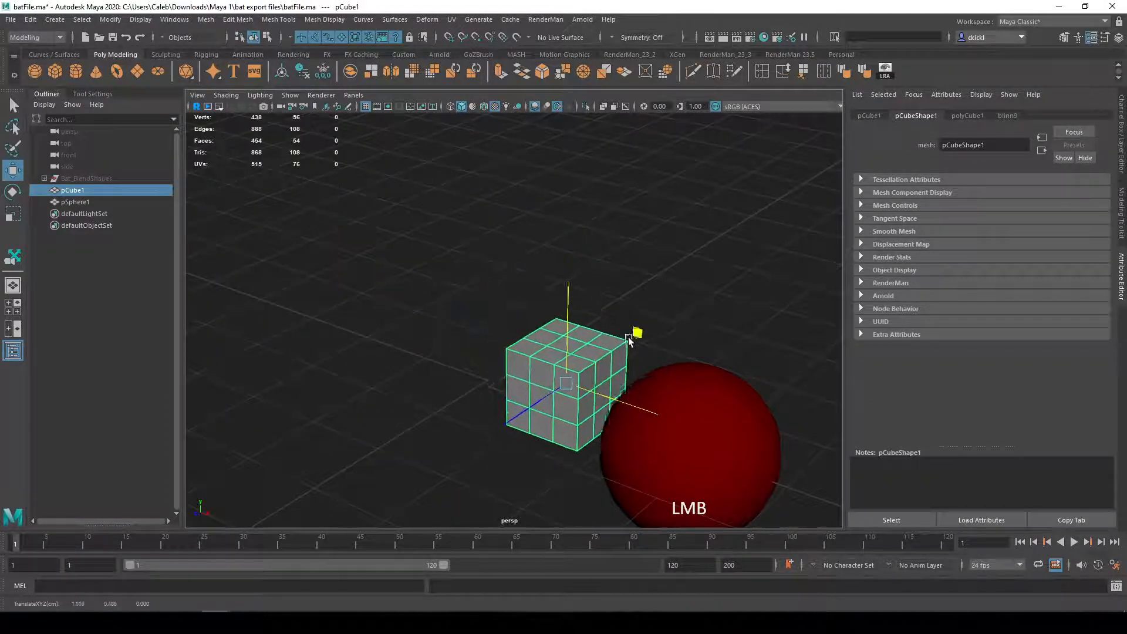
{"action": "key", "text": "ctrl+z"}
Step: Raise the cube along the Y axis to a height of about 0.5 cm
{"action": "scroll", "coordinate": [543, 393], "scroll_direction": "down", "scroll_amount": 3}
{"action": "left_click_drag", "start_coordinate": [546, 391], "coordinate": [537, 370], "text": "alt"}
{"action": "scroll", "coordinate": [497, 376], "scroll_direction": "down", "scroll_amount": 2}
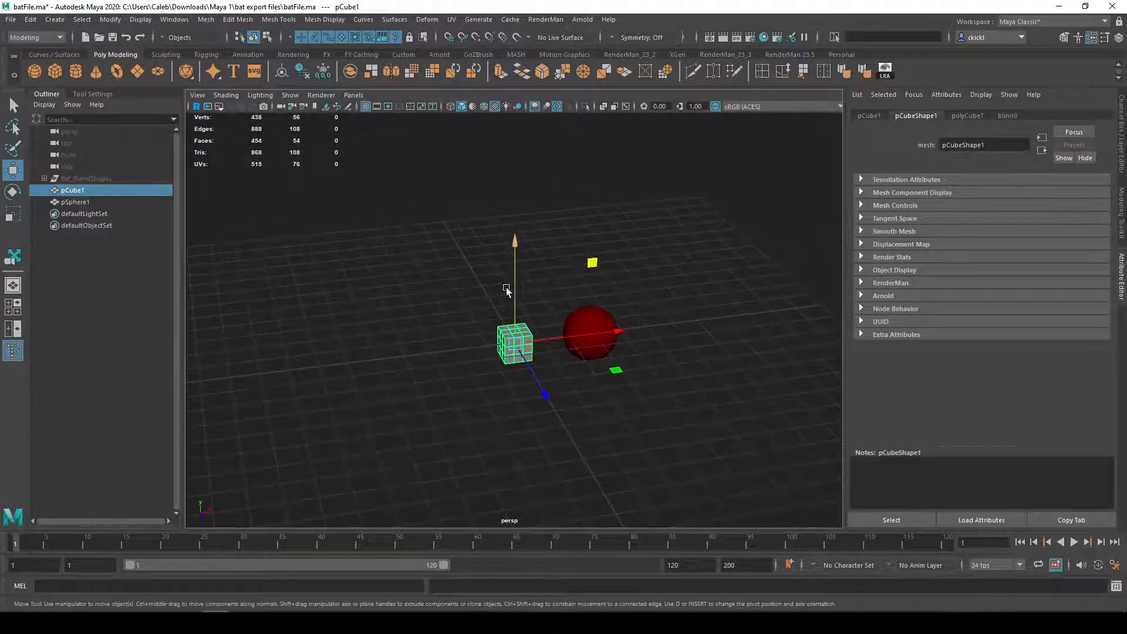
{"action": "left_click_drag", "start_coordinate": [514, 281], "coordinate": [513, 267]}
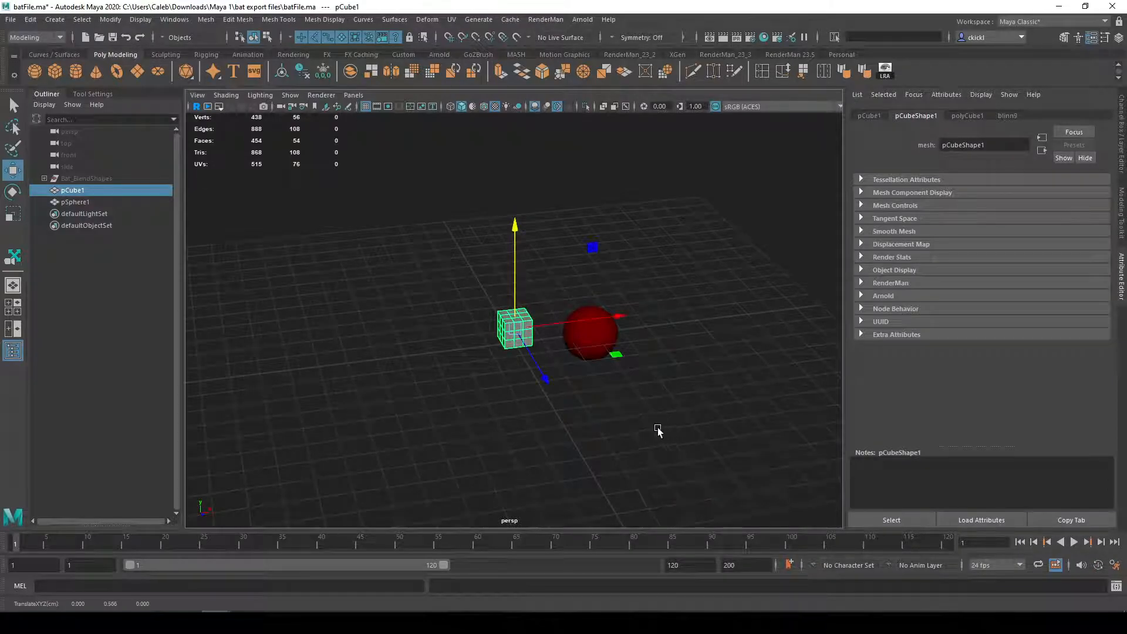
Step: Try moving the cube along single horizontal axes and across the XZ plane, undoing each move
{"action": "left_click_drag", "start_coordinate": [633, 434], "coordinate": [558, 437], "text": "alt"}
{"action": "left_click_drag", "start_coordinate": [540, 437], "coordinate": [679, 378], "text": "alt"}
{"action": "left_click_drag", "start_coordinate": [611, 347], "coordinate": [833, 383]}
{"action": "left_click_drag", "start_coordinate": [737, 433], "coordinate": [741, 541]}
{"action": "key", "text": "ctrl+z"}
{"action": "key", "text": "ctrl+z"}
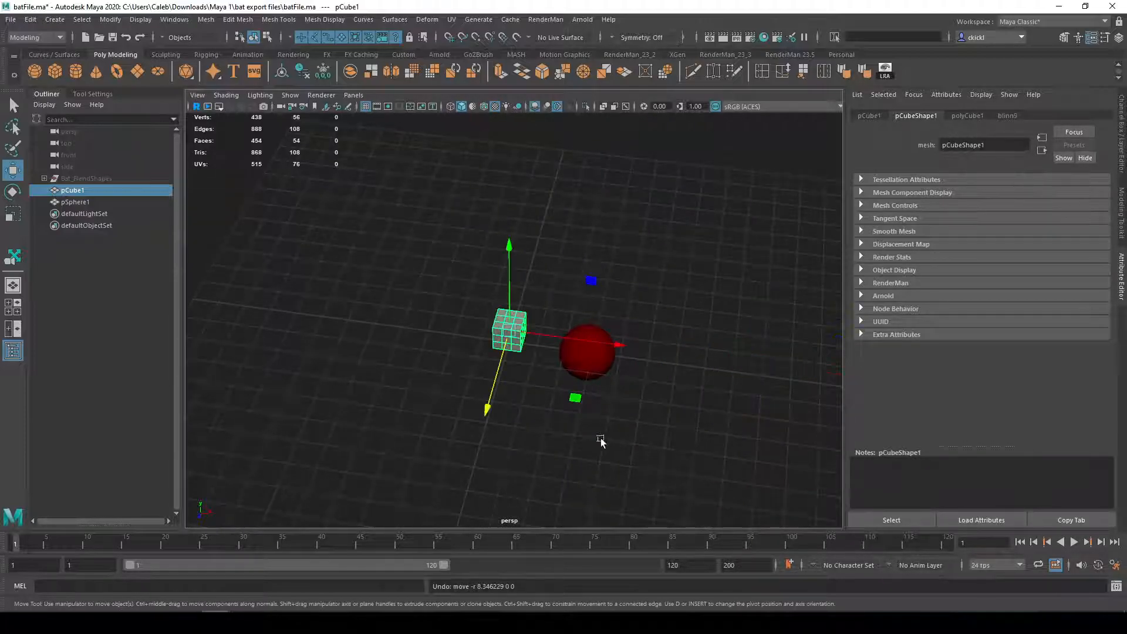
{"action": "left_click_drag", "start_coordinate": [576, 399], "coordinate": [826, 581]}
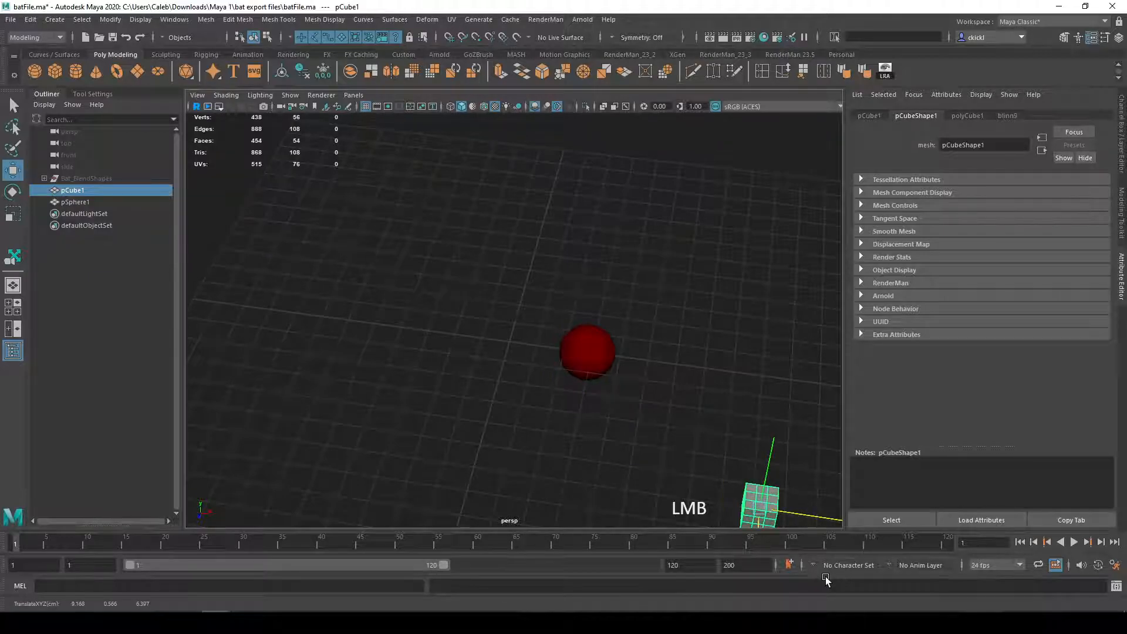
{"action": "key", "text": "ctrl+z"}
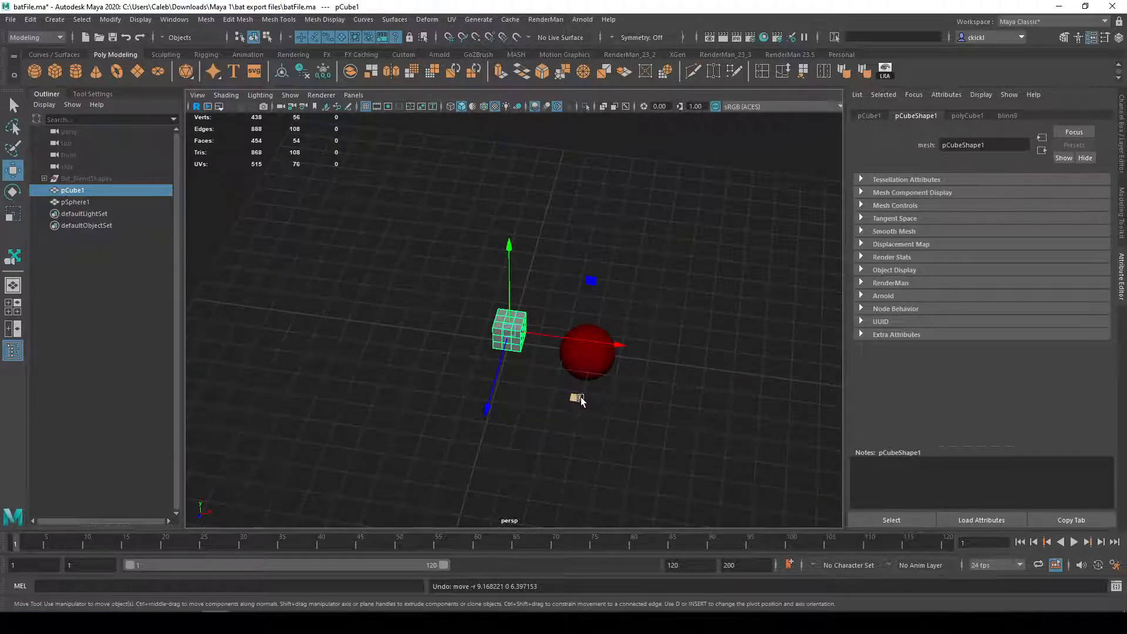
Step: Try another move of the cube across the XZ plane from a different viewing angle, and undo it
{"action": "left_click_drag", "start_coordinate": [641, 448], "coordinate": [598, 411], "text": "alt"}
{"action": "left_click_drag", "start_coordinate": [497, 304], "coordinate": [351, 385], "text": "alt"}
{"action": "left_click_drag", "start_coordinate": [471, 341], "coordinate": [690, 429]}
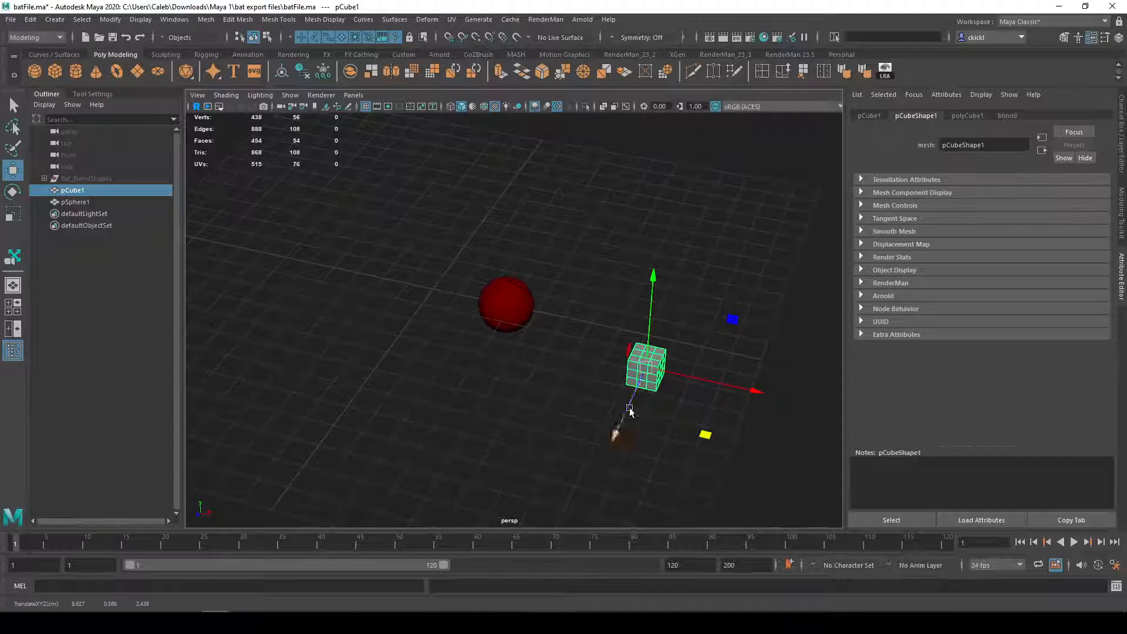
{"action": "key", "text": "ctrl+z"}
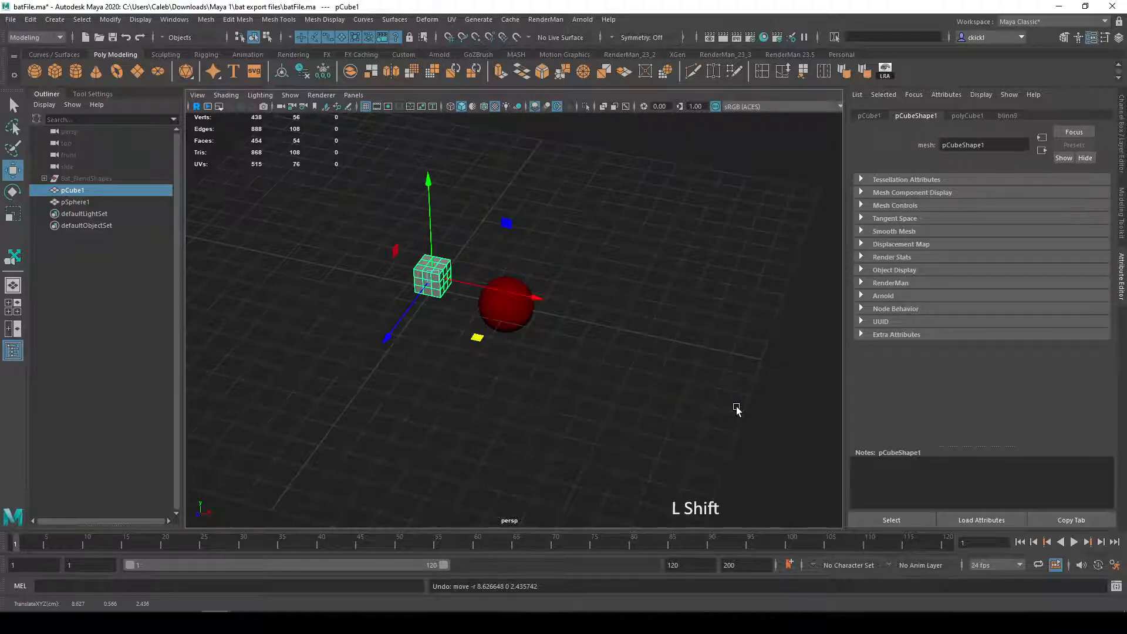
{"action": "middle_click_drag", "start_coordinate": [737, 409], "coordinate": [803, 486], "text": "alt"}
Step: Switch to the Rotate tool and adjust the size of its manipulator around the cube
{"action": "left_click", "coordinate": [12, 192]}
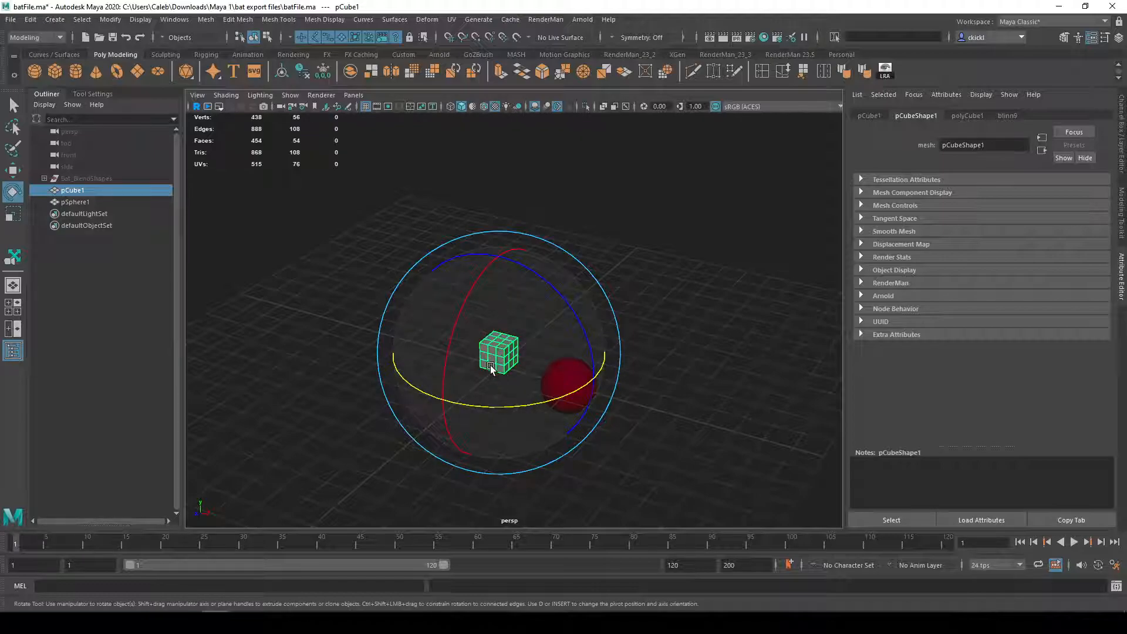
{"action": "key", "text": "minus"}
{"action": "scroll", "coordinate": [510, 378], "scroll_direction": "up", "scroll_amount": 6}
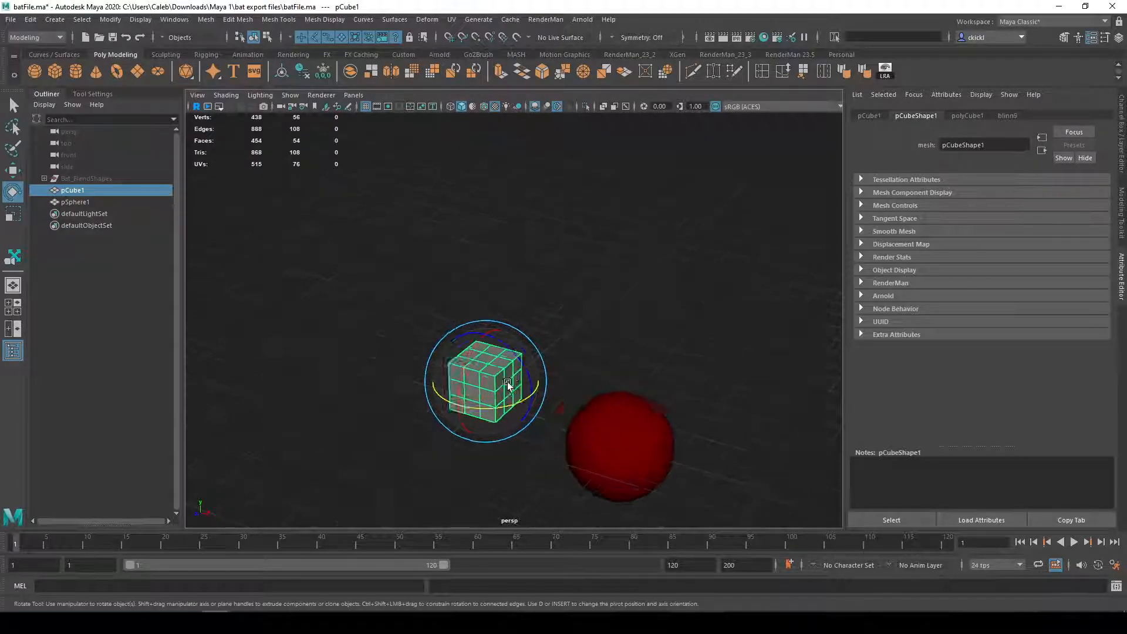
{"action": "left_click_drag", "start_coordinate": [515, 401], "coordinate": [590, 326], "text": "alt"}
{"action": "key", "text": "equal"}
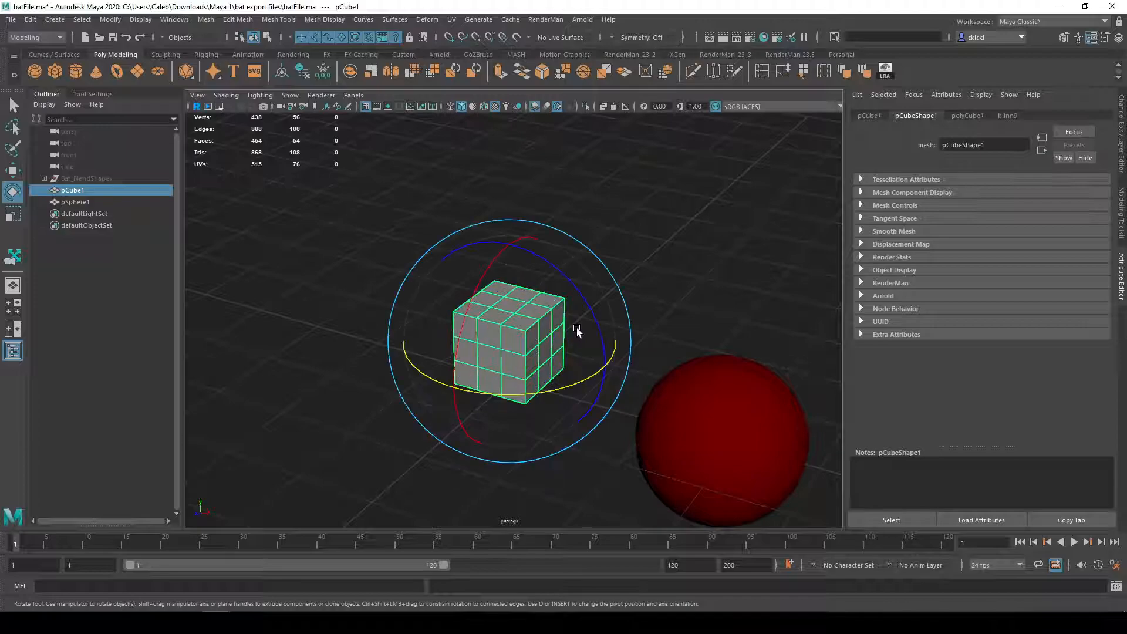
Step: Activate the rotate manipulator's individual axis rings on the cube and examine them from several angles
{"action": "left_click_drag", "start_coordinate": [715, 275], "coordinate": [628, 365], "text": "alt"}
{"action": "left_click", "coordinate": [658, 346]}
{"action": "left_click", "coordinate": [564, 348]}
{"action": "left_click", "coordinate": [487, 288]}
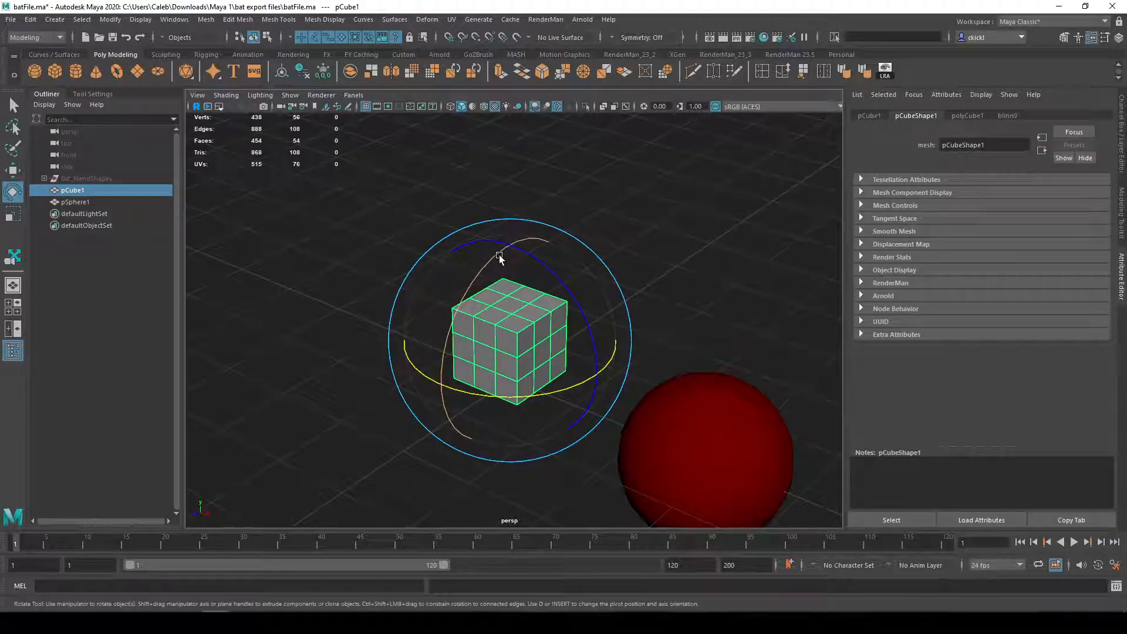
{"action": "left_click", "coordinate": [575, 288]}
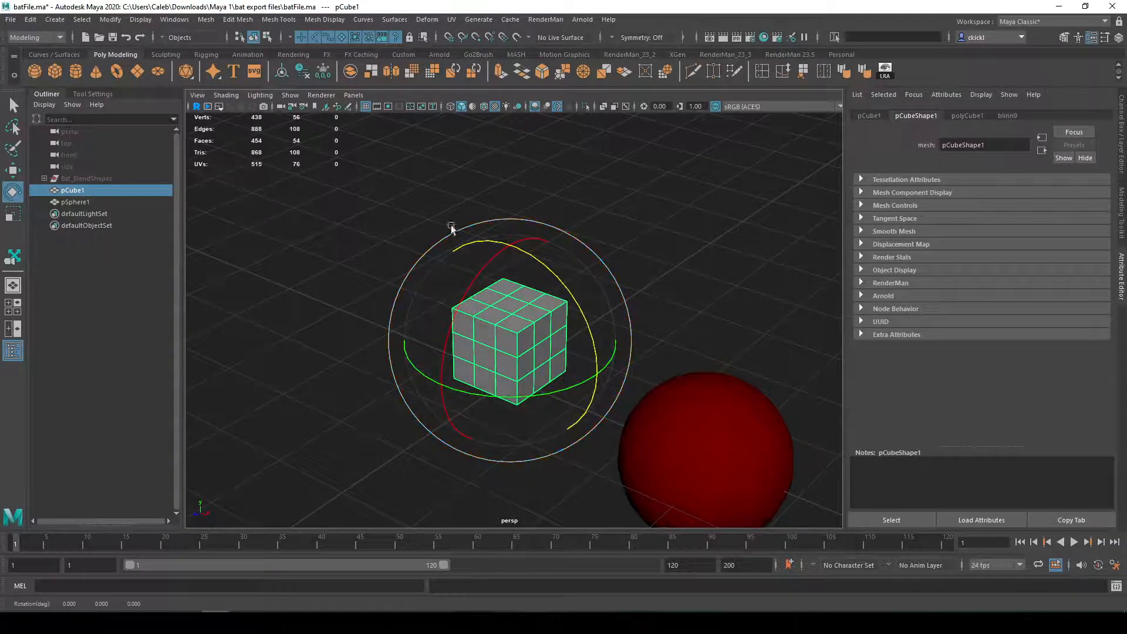
{"action": "left_click_drag", "start_coordinate": [587, 434], "coordinate": [574, 410], "text": "alt"}
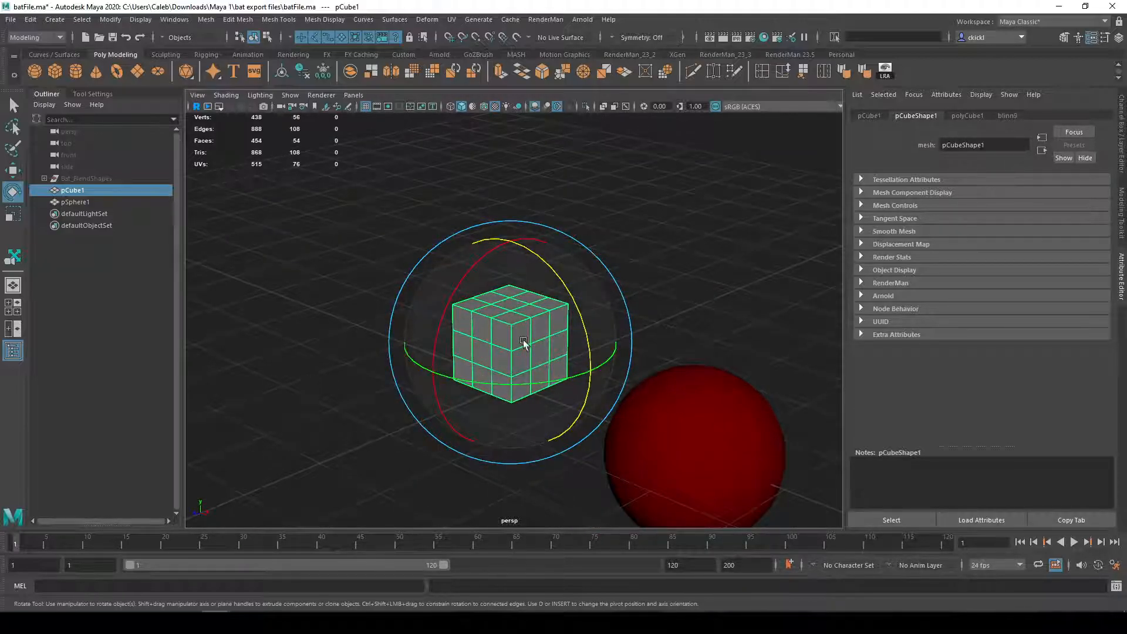
{"action": "left_click_drag", "start_coordinate": [264, 235], "coordinate": [417, 297], "text": "alt"}
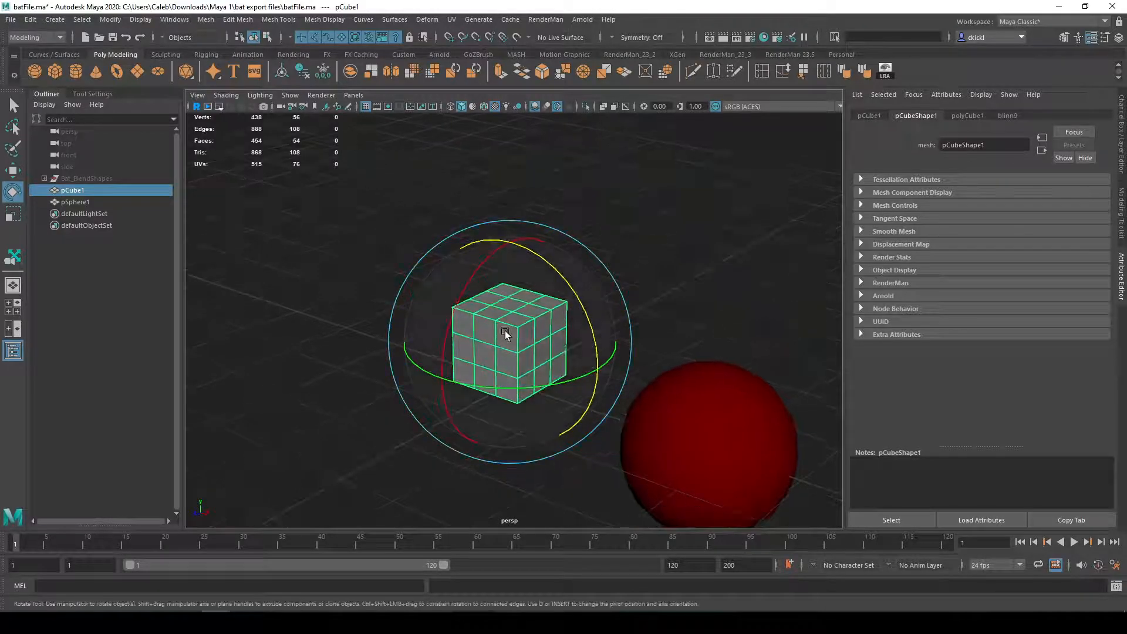
Step: Compare the Move tool's axes on the cube from several angles with the Rotate tool's rings
{"action": "key", "text": "w"}
{"action": "left_click_drag", "start_coordinate": [632, 372], "coordinate": [577, 368], "text": "alt"}
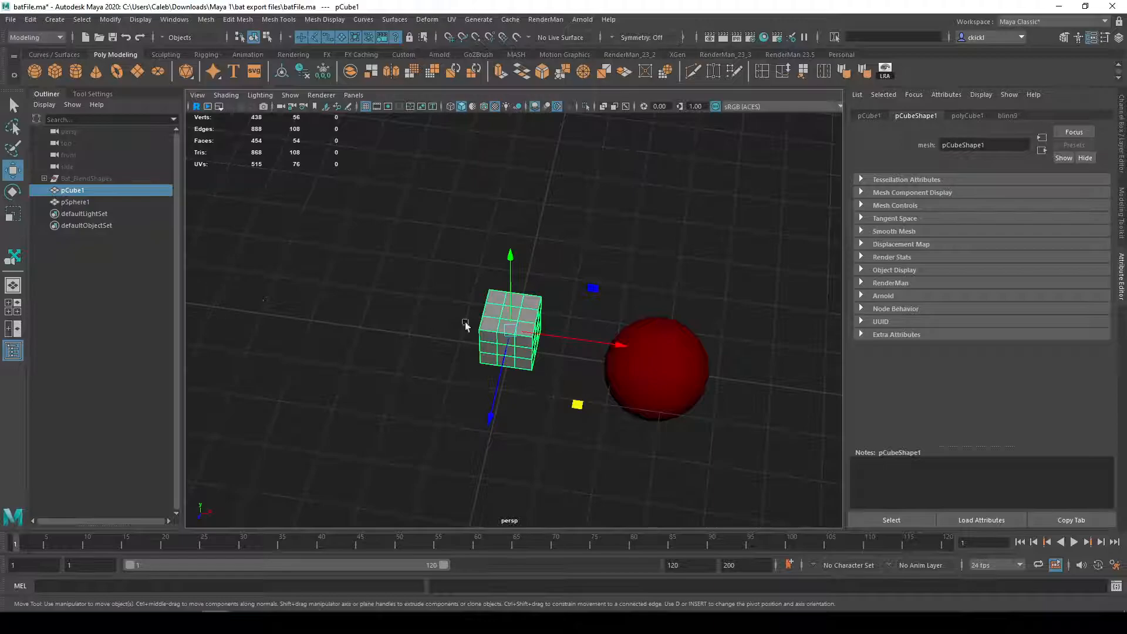
{"action": "left_click_drag", "start_coordinate": [376, 326], "coordinate": [434, 316], "text": "alt"}
{"action": "left_click_drag", "start_coordinate": [599, 287], "coordinate": [534, 284], "text": "alt"}
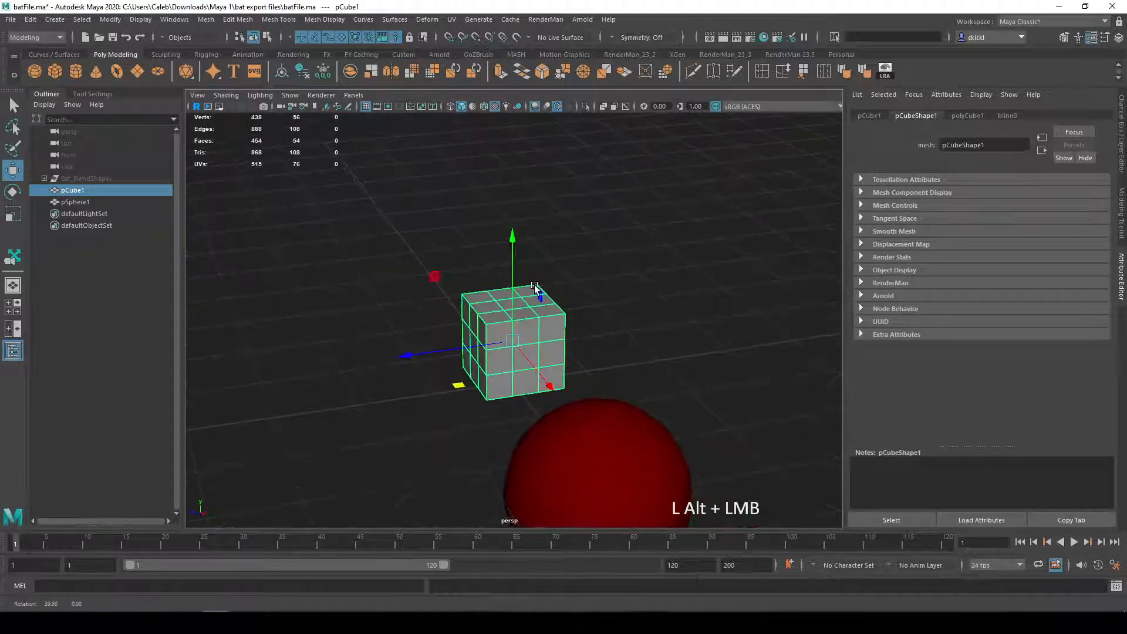
{"action": "left_click_drag", "start_coordinate": [460, 400], "coordinate": [480, 395], "text": "alt"}
{"action": "left_click_drag", "start_coordinate": [384, 294], "coordinate": [515, 337], "text": "alt"}
{"action": "key", "text": "e"}
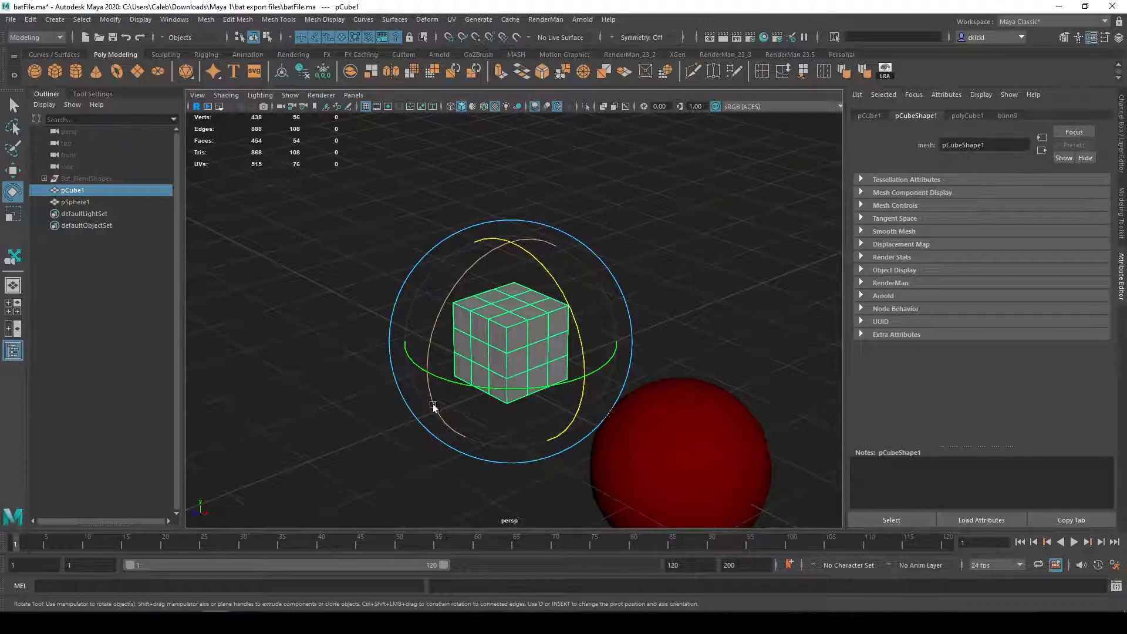
Step: Show the Channel Box with the cube's Translate, Rotate and Scale values
{"action": "left_click_drag", "start_coordinate": [546, 307], "coordinate": [473, 263], "text": "alt"}
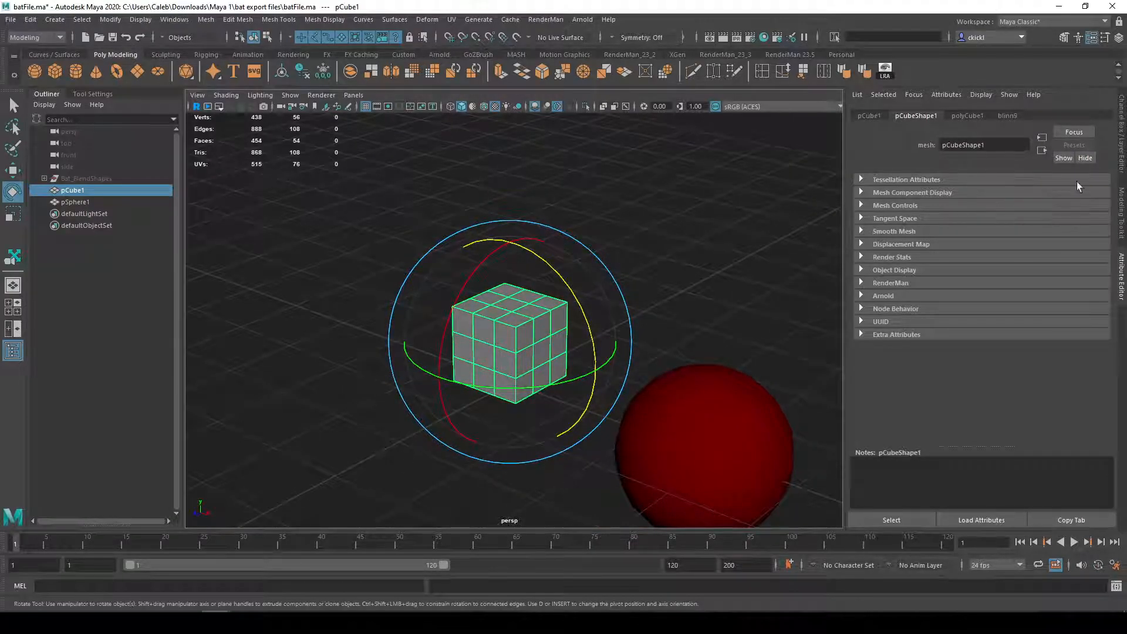
{"action": "left_click", "coordinate": [1122, 129]}
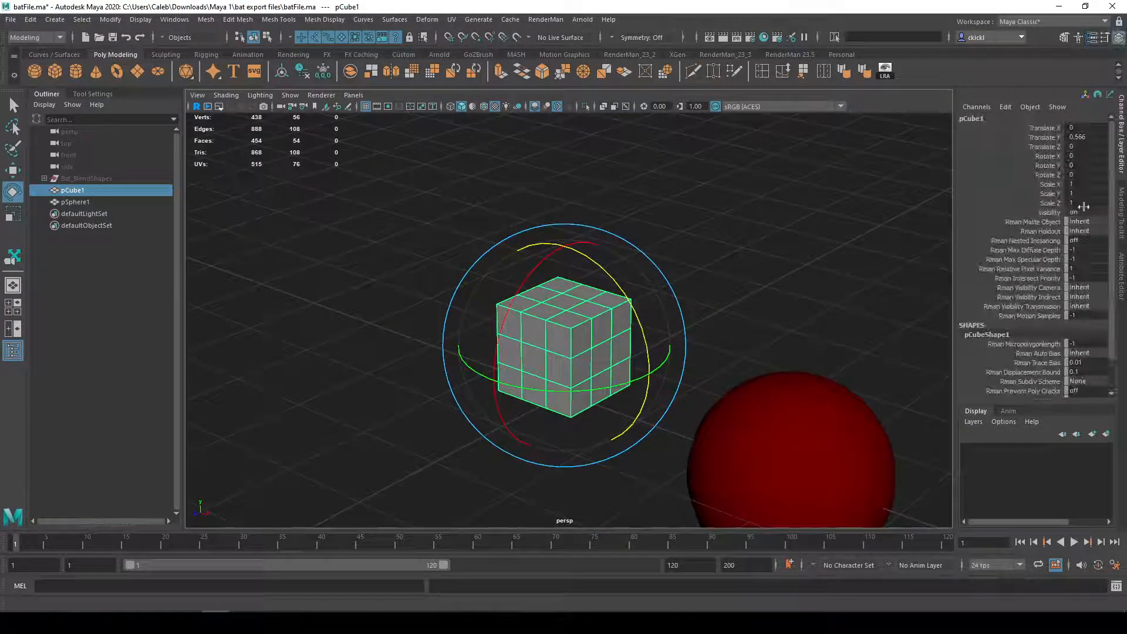
{"action": "left_click_drag", "start_coordinate": [881, 226], "coordinate": [781, 238], "text": "alt"}
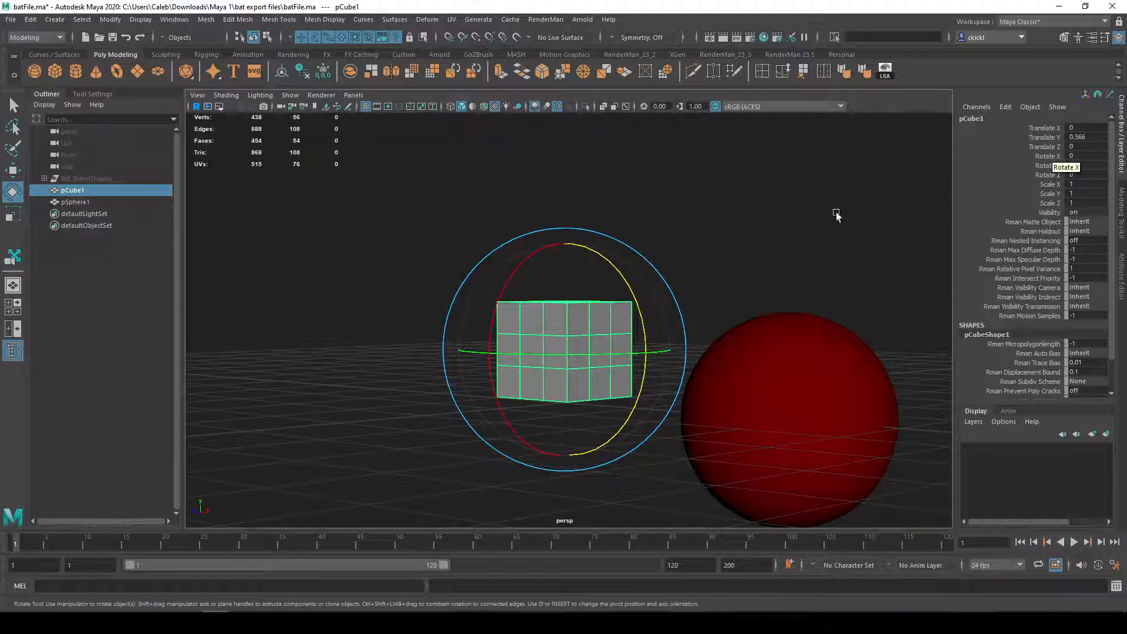
{"action": "left_click_drag", "start_coordinate": [713, 361], "coordinate": [1106, 157], "text": "alt"}
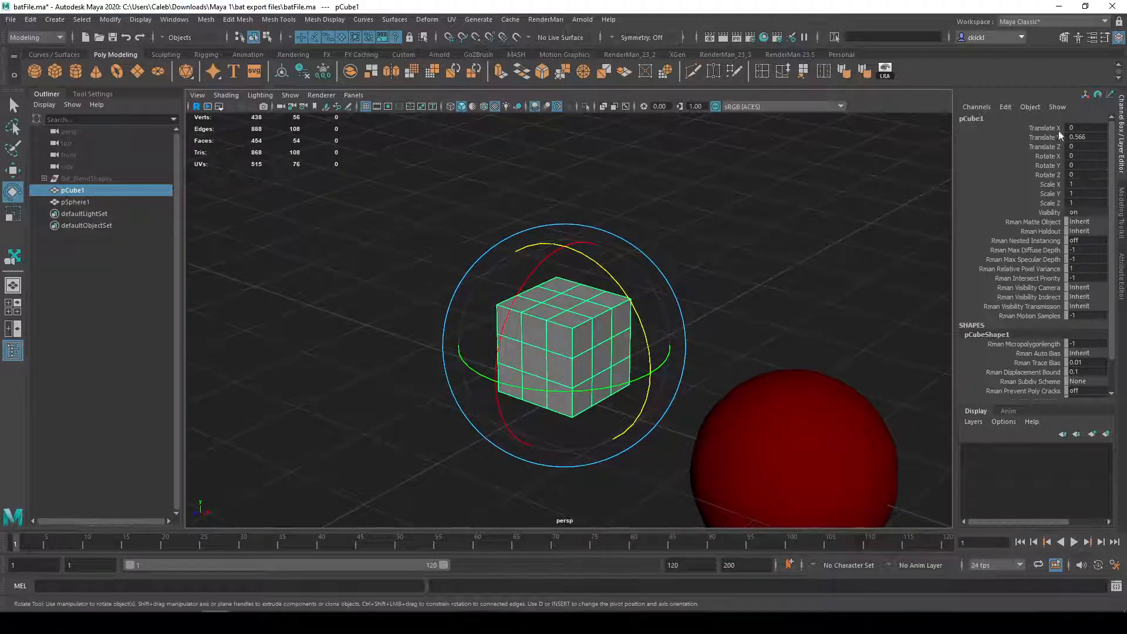
{"action": "left_click_drag", "start_coordinate": [629, 255], "coordinate": [651, 247], "text": "alt"}
{"action": "left_click_drag", "start_coordinate": [836, 235], "coordinate": [734, 240], "text": "alt"}
Step: Try rotating the cube around each single axis with the coloured rings, undoing each rotation
{"action": "left_click_drag", "start_coordinate": [523, 262], "coordinate": [536, 339]}
{"action": "key", "text": "ctrl+z"}
{"action": "left_click_drag", "start_coordinate": [604, 269], "coordinate": [638, 261]}
{"action": "key", "text": "ctrl+z"}
{"action": "left_click_drag", "start_coordinate": [608, 376], "coordinate": [574, 372]}
{"action": "key", "text": "ctrl+z"}
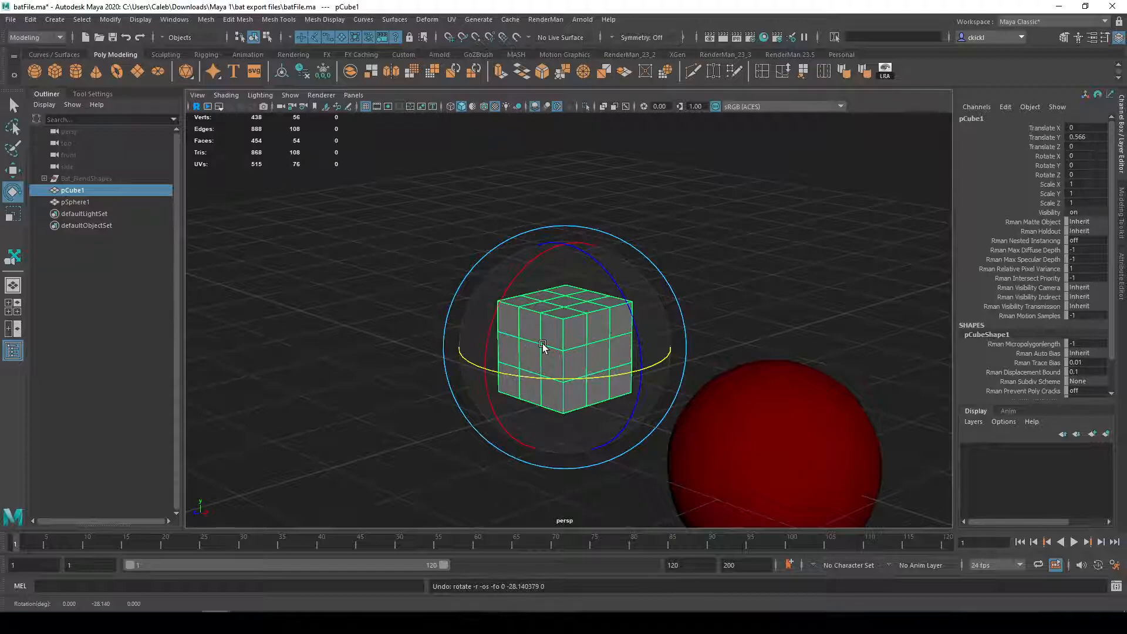
Step: Try rotating the cube about -50° around Y and freely inside the rotation sphere, undoing each rotation
{"action": "key", "text": "w"}
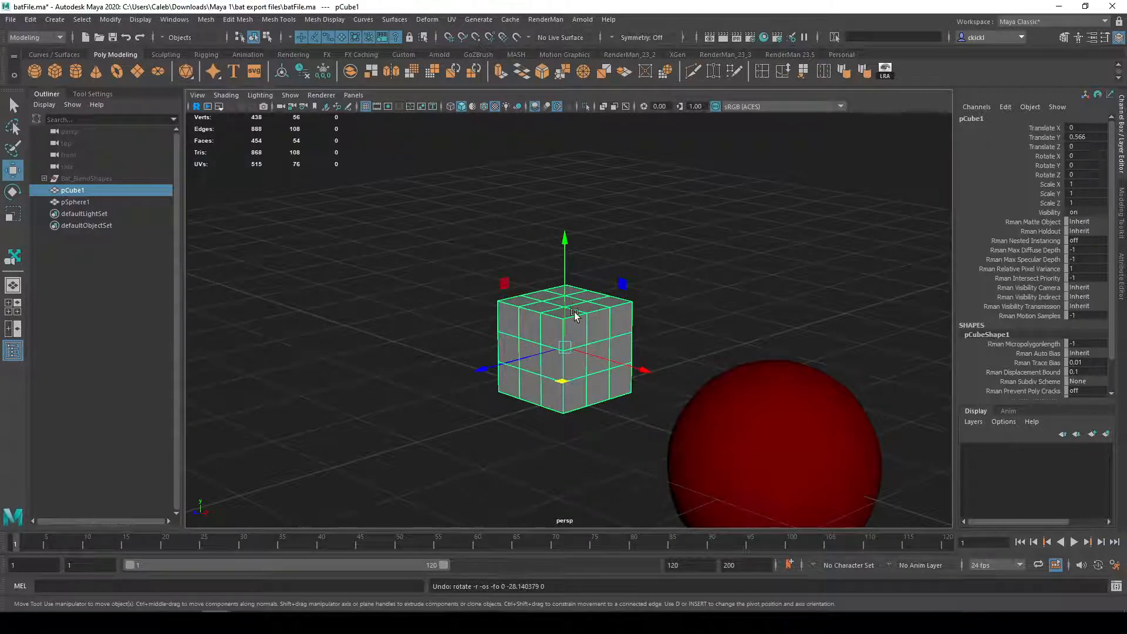
{"action": "key", "text": "e"}
{"action": "left_click", "coordinate": [625, 307]}
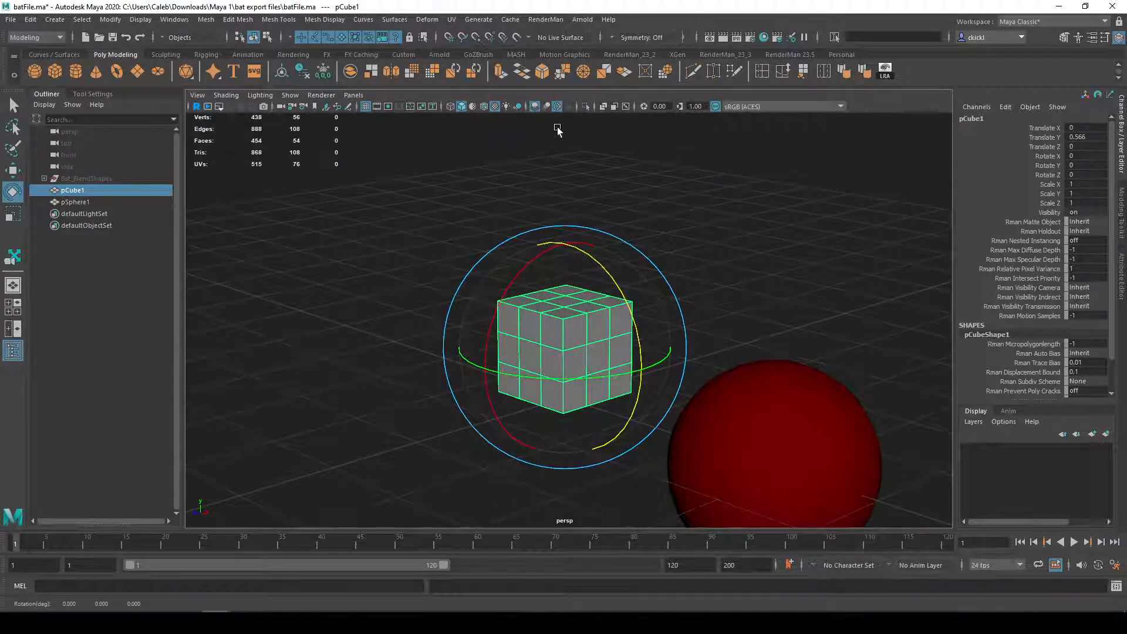
{"action": "left_click_drag", "start_coordinate": [622, 337], "coordinate": [534, 382], "text": "alt"}
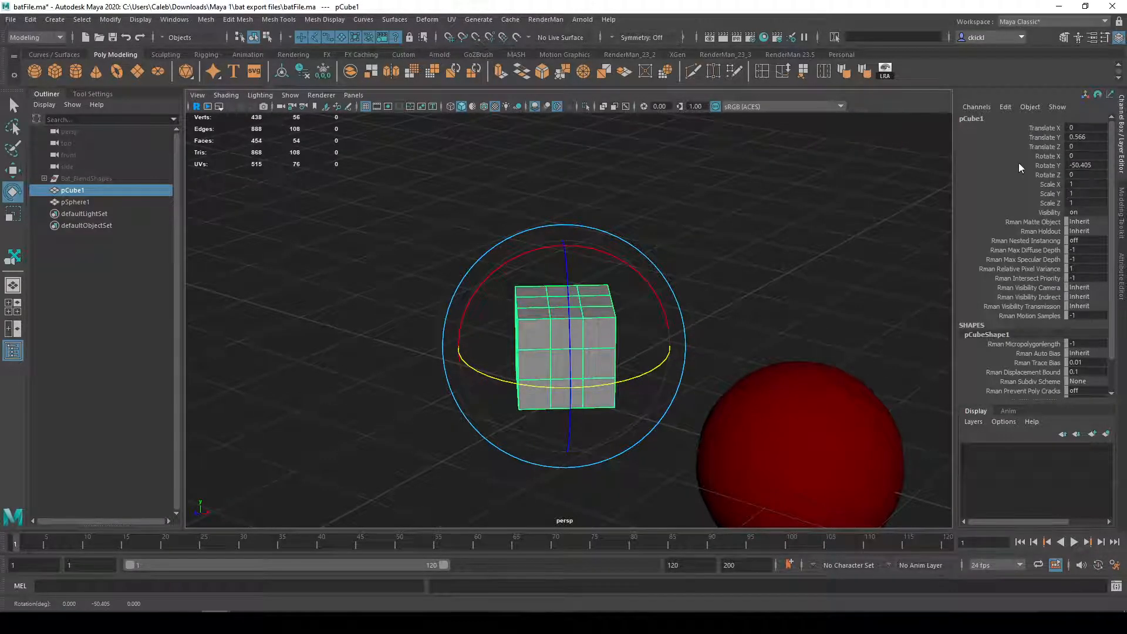
{"action": "left_click_drag", "start_coordinate": [712, 315], "coordinate": [659, 240], "text": "alt"}
{"action": "key", "text": "ctrl+z"}
{"action": "key", "text": "ctrl+z"}
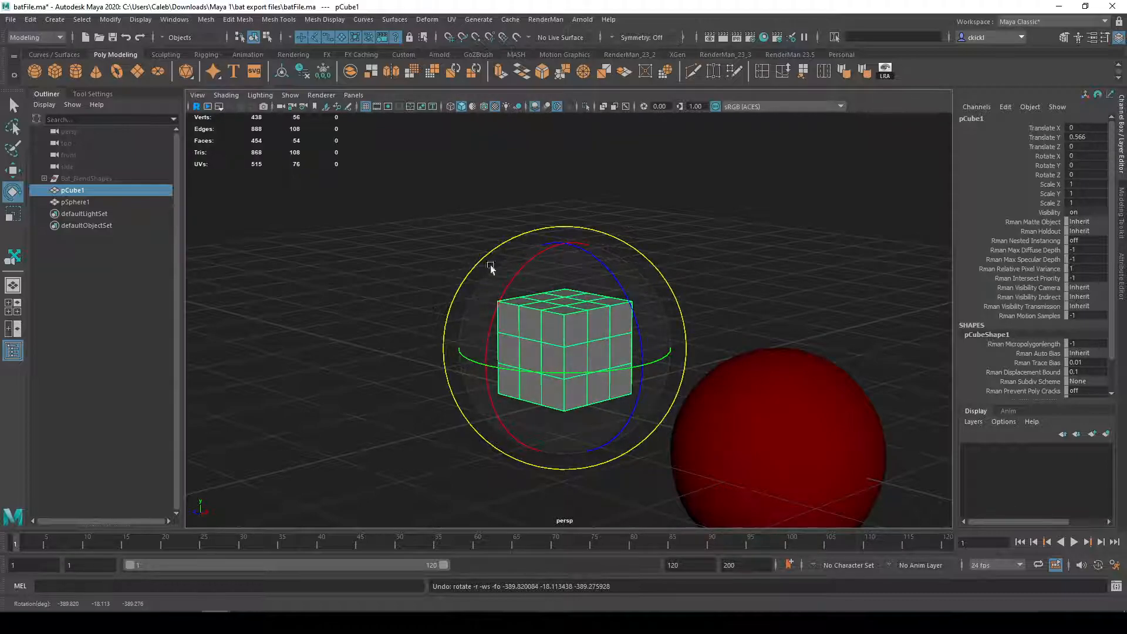
{"action": "left_click_drag", "start_coordinate": [484, 279], "coordinate": [552, 281]}
{"action": "key", "text": "ctrl+z"}
{"action": "key", "text": "ctrl+z"}
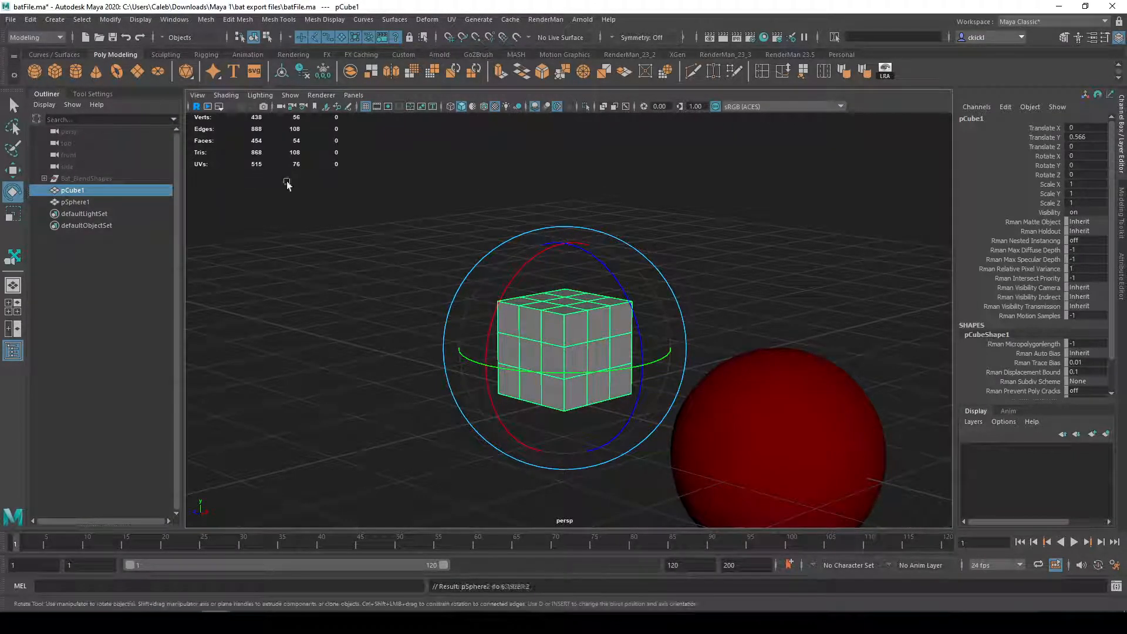
Step: Create a polygon sphere around the cube, raise it about 0.59 cm along Y, and delete it
{"action": "left_click", "coordinate": [35, 72]}
{"action": "key", "text": "e"}
{"action": "key", "text": "w"}
{"action": "left_click_drag", "start_coordinate": [562, 298], "coordinate": [561, 242]}
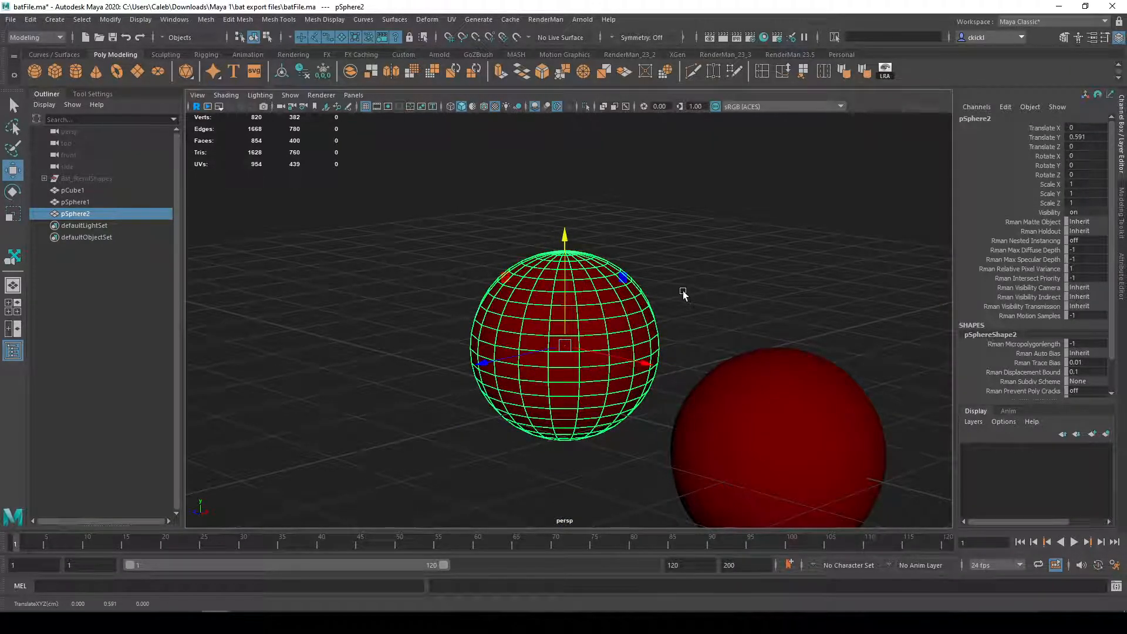
{"action": "key", "text": "Delete"}
Step: Reselect the cube, try rotating it freely and with the outer view-aligned ring, and undo the rotations
{"action": "left_click", "coordinate": [589, 320]}
{"action": "key", "text": "e"}
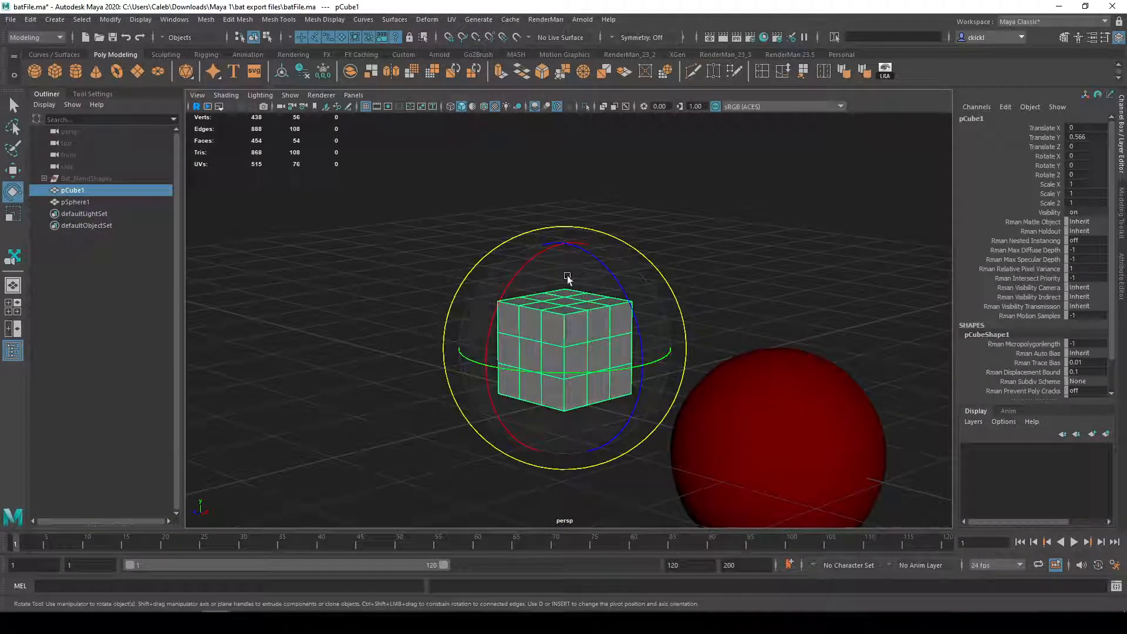
{"action": "left_click_drag", "start_coordinate": [552, 280], "coordinate": [523, 206]}
{"action": "key", "text": "ctrl+z"}
{"action": "key", "text": "ctrl+z"}
{"action": "left_click_drag", "start_coordinate": [513, 246], "coordinate": [589, 271]}
{"action": "key", "text": "ctrl+z"}
{"action": "left_click_drag", "start_coordinate": [712, 221], "coordinate": [703, 293], "text": "alt"}
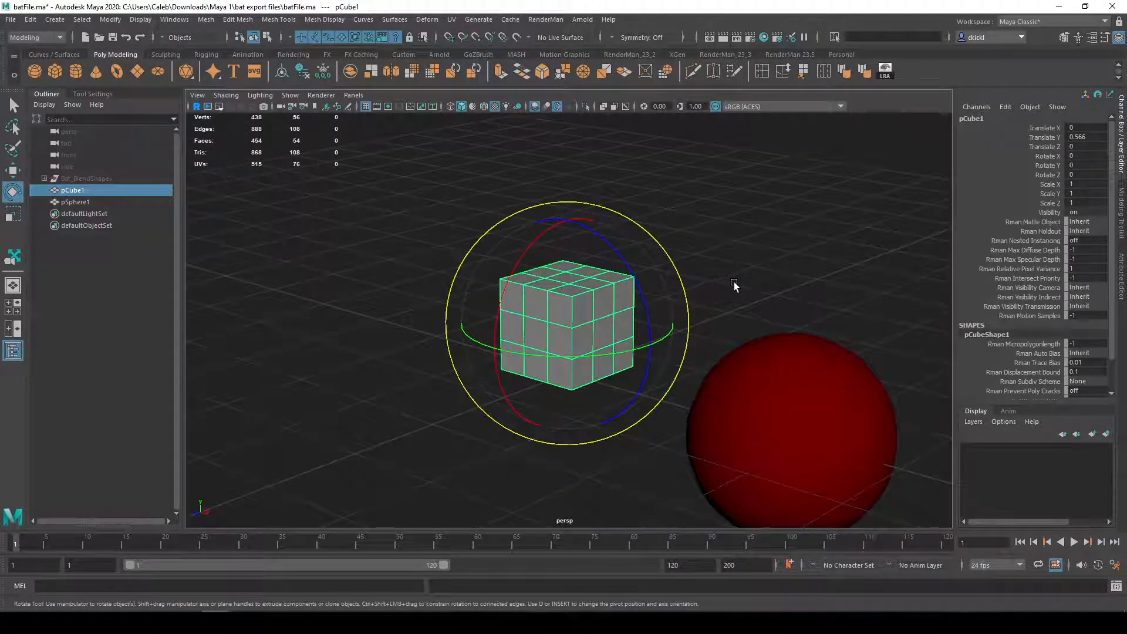
Step: Try the Scale tool on the cube along a single axis and within the YZ plane, undoing each change
{"action": "key", "text": "r"}
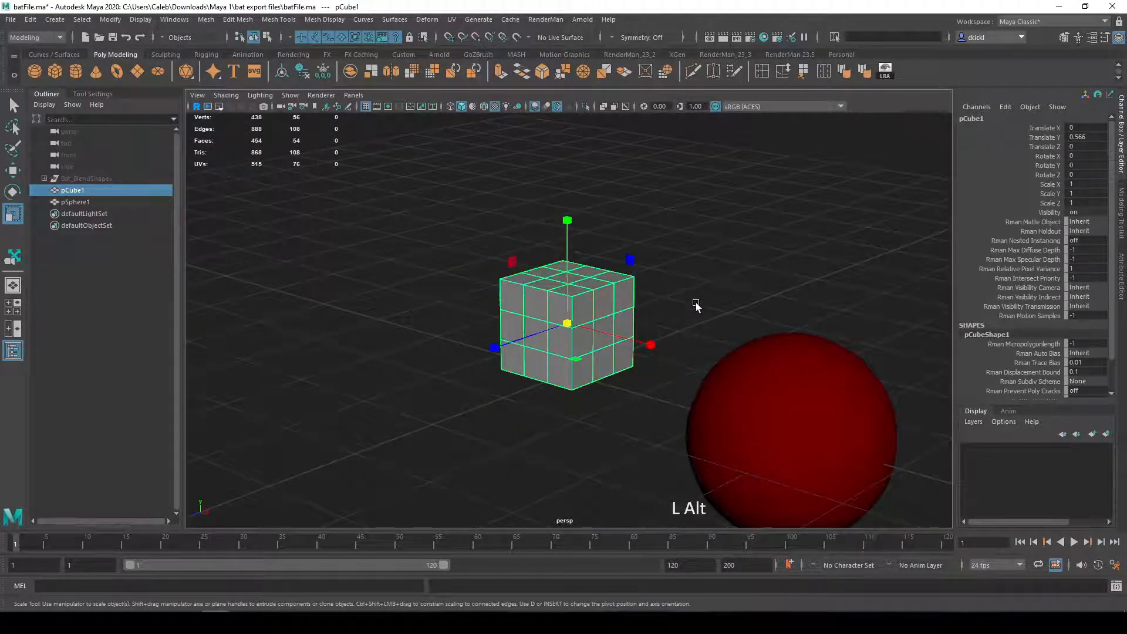
{"action": "left_click_drag", "start_coordinate": [694, 304], "coordinate": [689, 307], "text": "alt"}
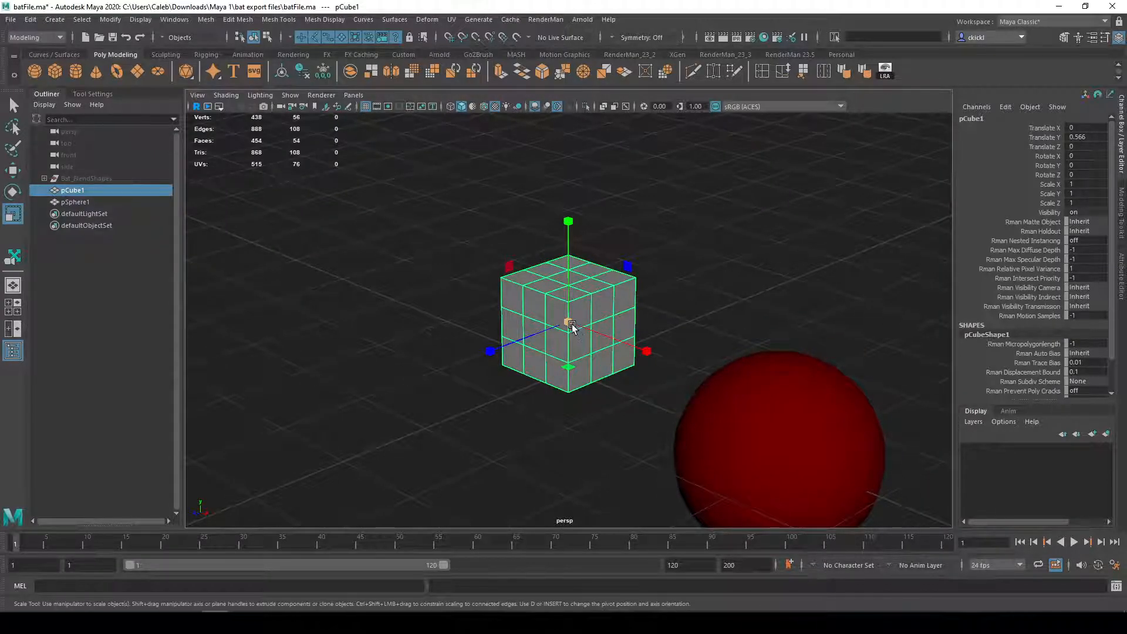
{"action": "left_click_drag", "start_coordinate": [666, 285], "coordinate": [841, 335], "text": "alt"}
{"action": "key", "text": "ctrl+z"}
{"action": "left_click_drag", "start_coordinate": [642, 333], "coordinate": [673, 290], "text": "alt"}
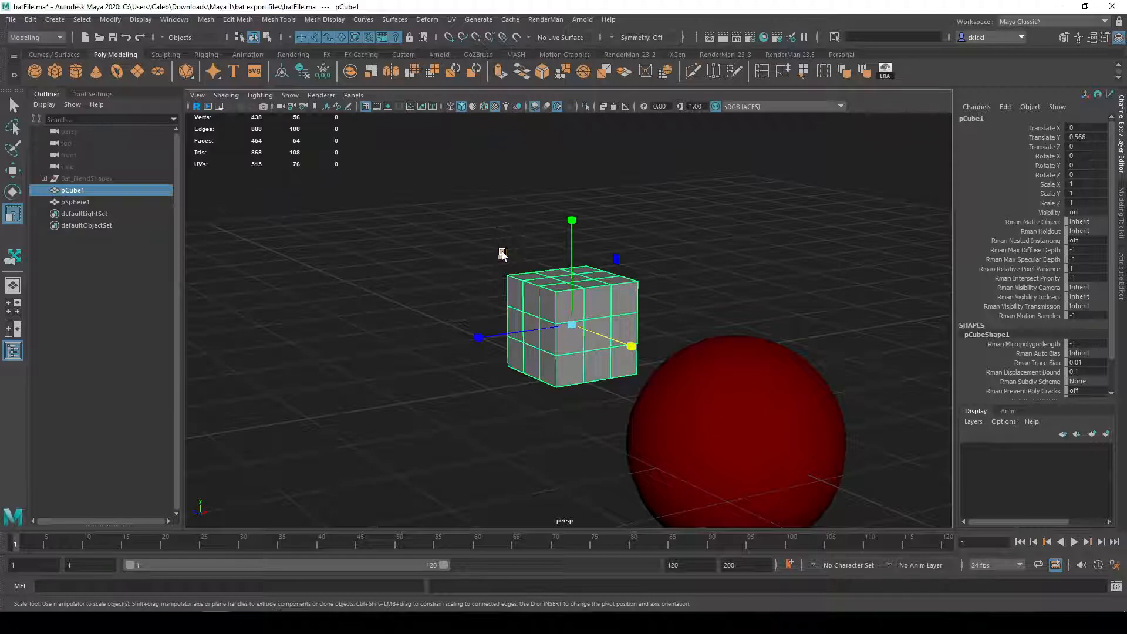
{"action": "left_click_drag", "start_coordinate": [502, 254], "coordinate": [316, 196]}
{"action": "key", "text": "ctrl+z"}
Step: Try scaling the cube uniformly with the manipulator's centre handle, undoing each change
{"action": "left_click_drag", "start_coordinate": [405, 235], "coordinate": [683, 357], "text": "alt"}
{"action": "left_click", "coordinate": [681, 357]}
{"action": "left_click", "coordinate": [575, 327]}
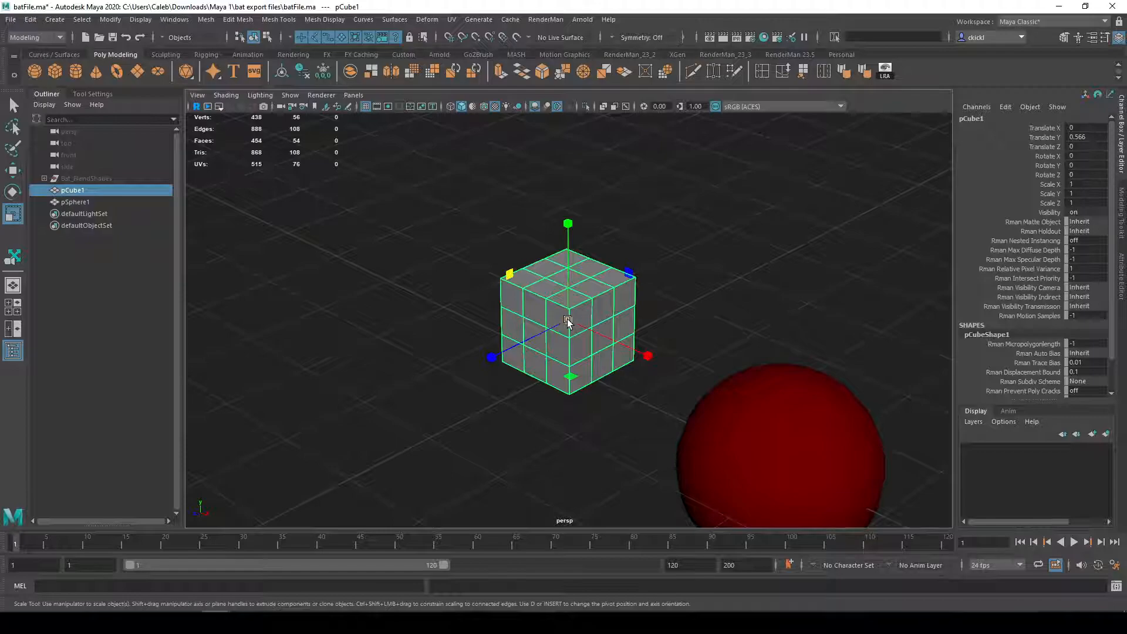
{"action": "mouse_move", "coordinate": [568, 319]}
{"action": "left_mouse_down"}
{"action": "mouse_move", "coordinate": [800, 352]}
{"action": "mouse_move", "coordinate": [618, 314]}
{"action": "mouse_move", "coordinate": [775, 323]}
{"action": "mouse_move", "coordinate": [588, 306]}
{"action": "mouse_move", "coordinate": [634, 342]}
{"action": "mouse_move", "coordinate": [553, 322]}
{"action": "left_mouse_up"}
{"action": "key", "text": "ctrl+z"}
{"action": "left_click_drag", "start_coordinate": [572, 318], "coordinate": [457, 298]}
{"action": "key", "text": "ctrl+z"}
Step: Try moving the cube freely from its centre and rotating it freely, undoing both changes
{"action": "key", "text": "w"}
{"action": "key", "text": "ctrl+z"}
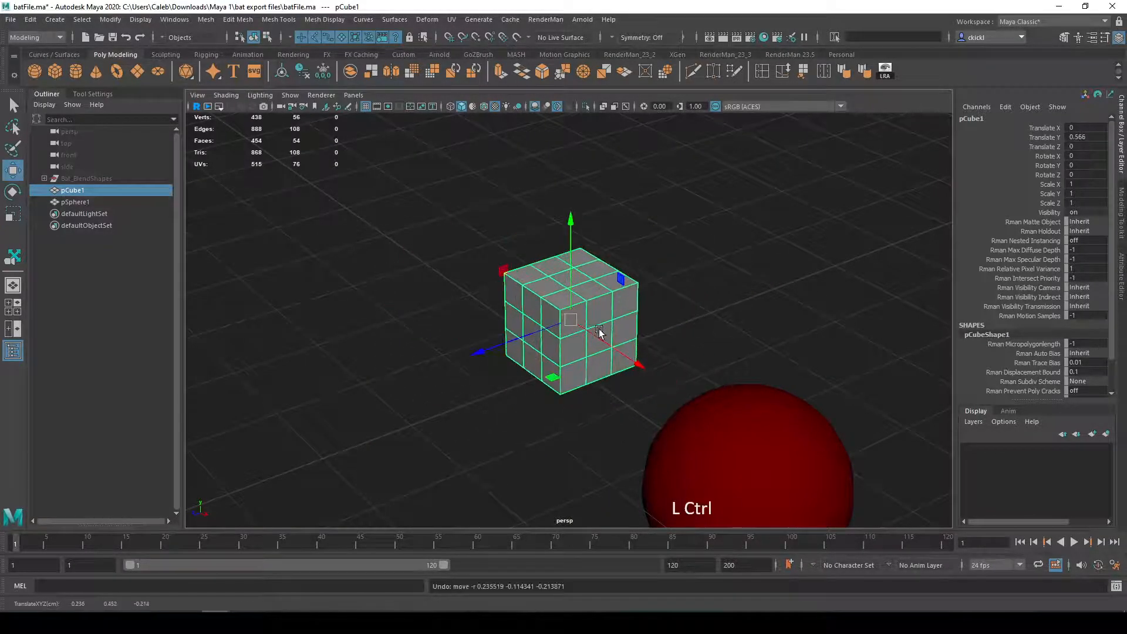
{"action": "key", "text": "e"}
{"action": "left_click_drag", "start_coordinate": [568, 320], "coordinate": [621, 327]}
{"action": "key", "text": "ctrl+z"}
Step: Alternate between the Scale and Rotate tools, try scaling the cube along Y, and undo the changes
{"action": "key", "text": "r"}
{"action": "key", "text": "ctrl+z"}
{"action": "key", "text": "e"}
{"action": "key", "text": "r"}
{"action": "key", "text": "ctrl+z"}
{"action": "key", "text": "e"}
{"action": "key", "text": "r"}
{"action": "left_click_drag", "start_coordinate": [567, 219], "coordinate": [526, 156]}
{"action": "key", "text": "ctrl+z"}
Step: Switch to the Move tool and select the cube's Translate Y channel
{"action": "key", "text": "w"}
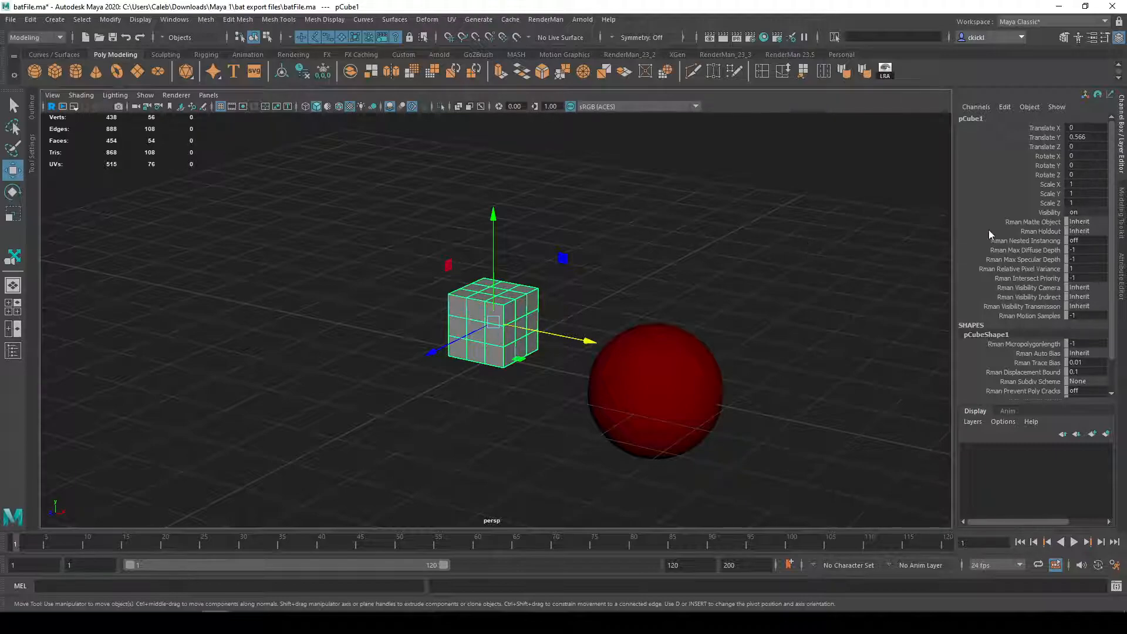
{"action": "left_click", "coordinate": [1042, 138]}
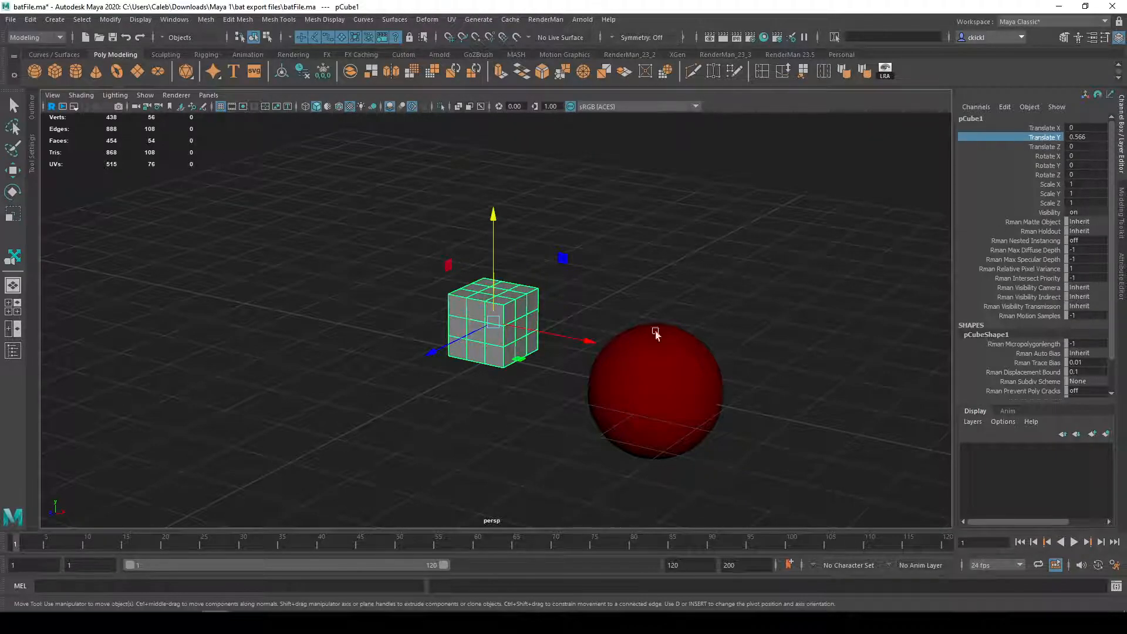
{"action": "left_click_drag", "start_coordinate": [614, 284], "coordinate": [651, 285], "text": "alt"}
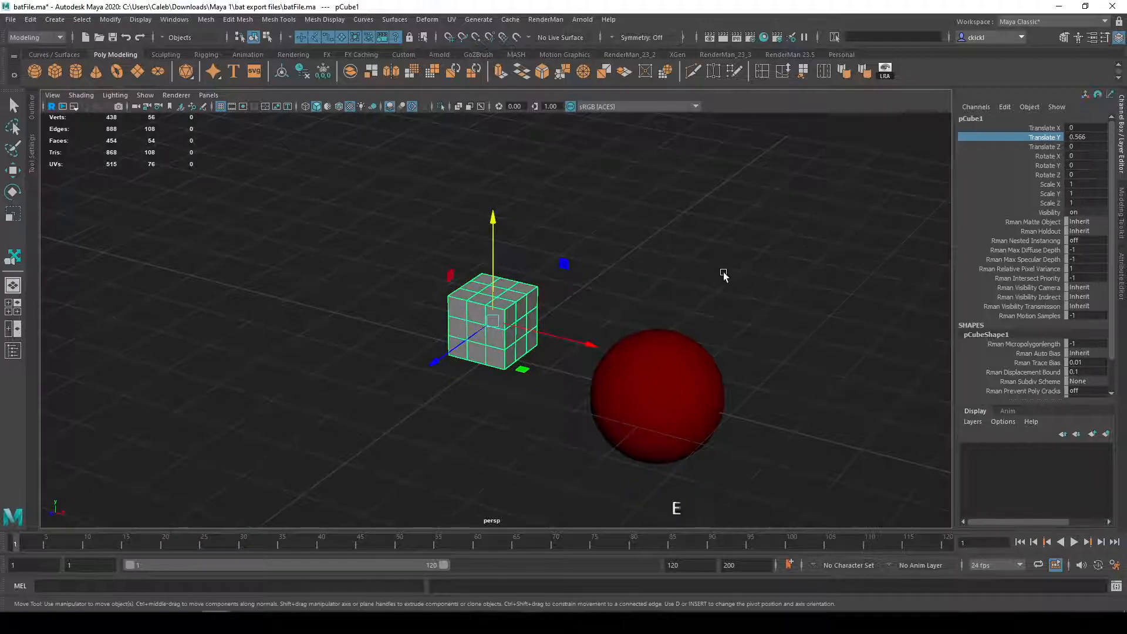
Step: Try rotating the cube about -57° around Y with the Rotate tool, and undo the rotation
{"action": "key", "text": "e"}
{"action": "left_click_drag", "start_coordinate": [570, 355], "coordinate": [455, 374]}
{"action": "key", "text": "ctrl+z"}
Step: Set the cube's Rotate Y value to 45
{"action": "left_click", "coordinate": [1099, 165]}
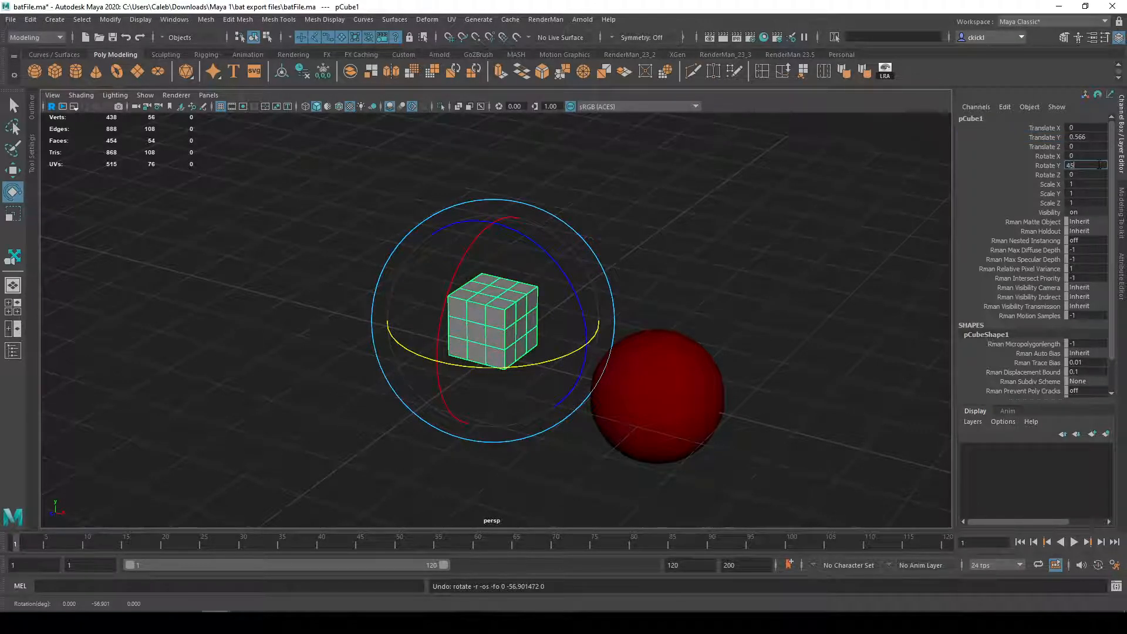
{"action": "key", "text": "Return"}
{"action": "left_click_drag", "start_coordinate": [906, 231], "coordinate": [769, 231], "text": "alt"}
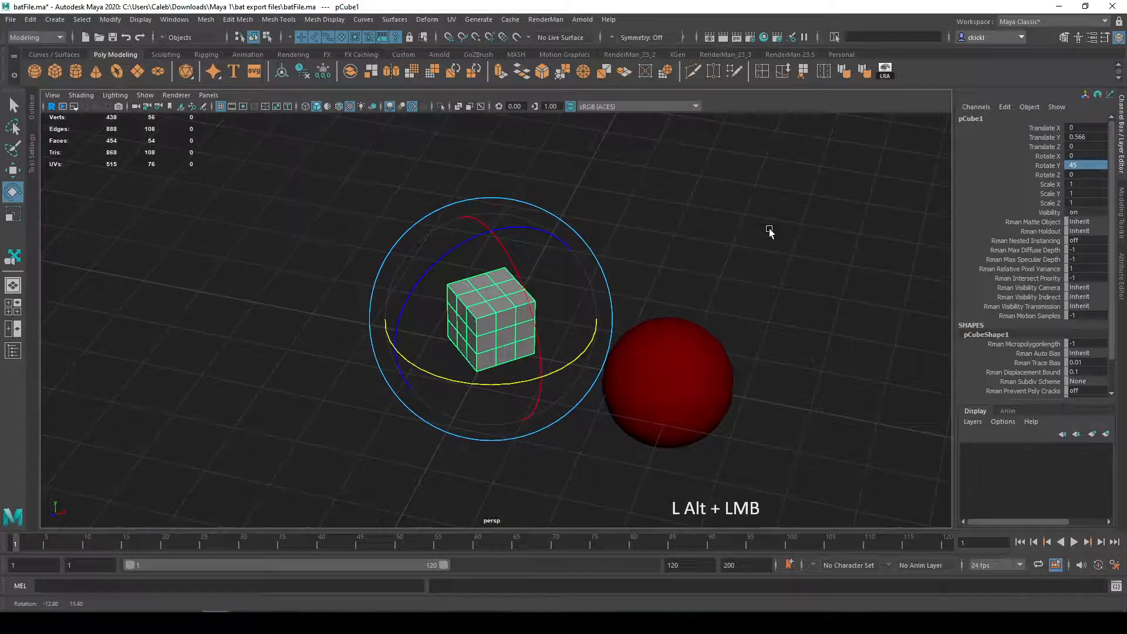
Step: Select the cube's rotation channels and set its Rotate Y value to 0
{"action": "left_click", "coordinate": [1046, 168]}
{"action": "left_click", "coordinate": [1071, 167]}
{"action": "left_click", "coordinate": [1023, 164]}
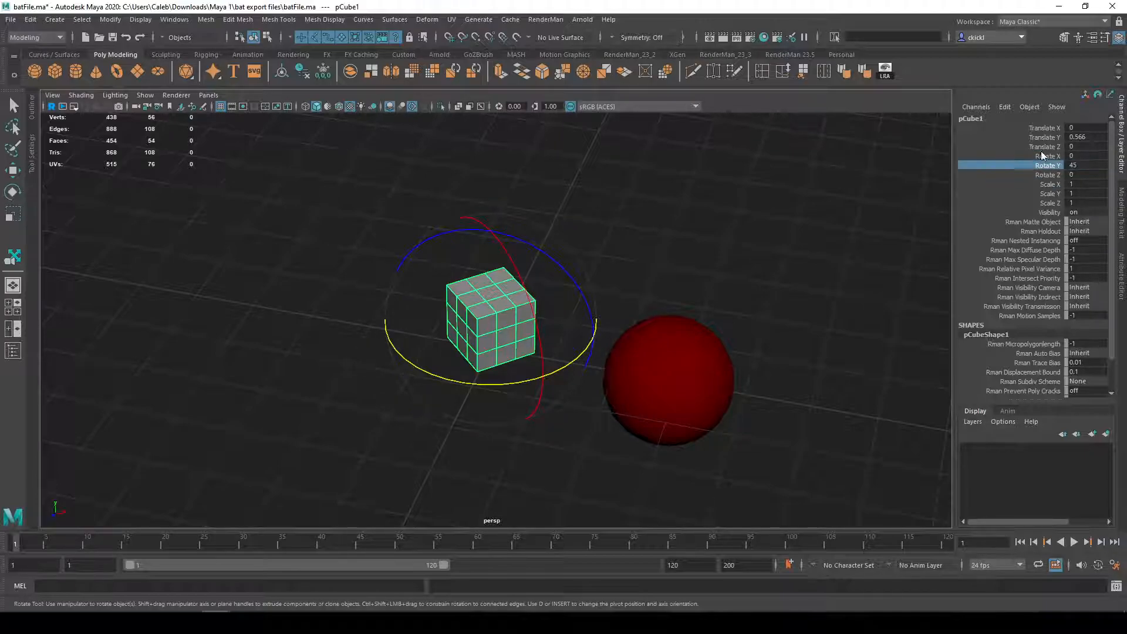
{"action": "left_click_drag", "start_coordinate": [1022, 157], "coordinate": [1058, 175]}
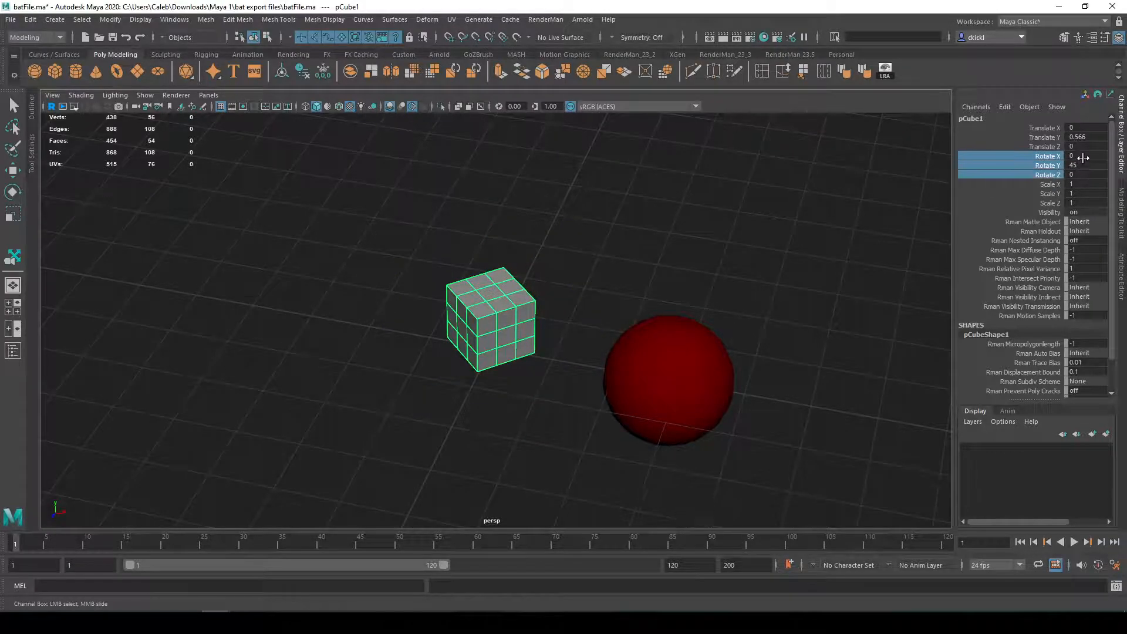
{"action": "left_click", "coordinate": [1080, 167]}
{"action": "type", "text": "0"}
{"action": "key", "text": "Return"}
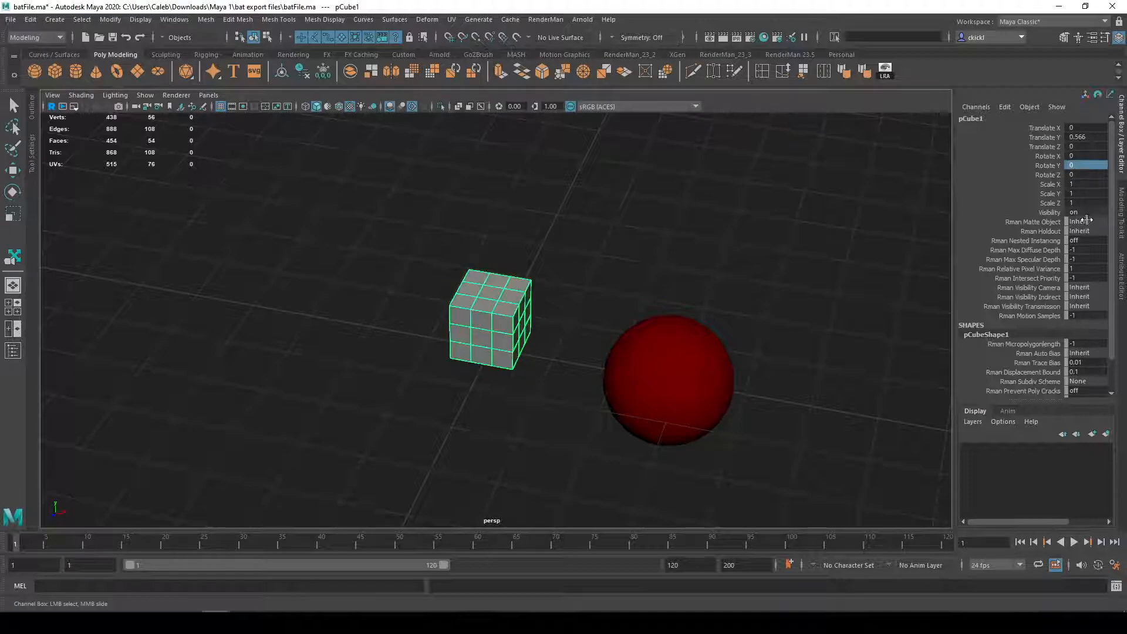
Step: Try setting the cube's Scale X, Y and Z values to 2 together, and undo the scaling
{"action": "left_click_drag", "start_coordinate": [1044, 184], "coordinate": [1095, 198]}
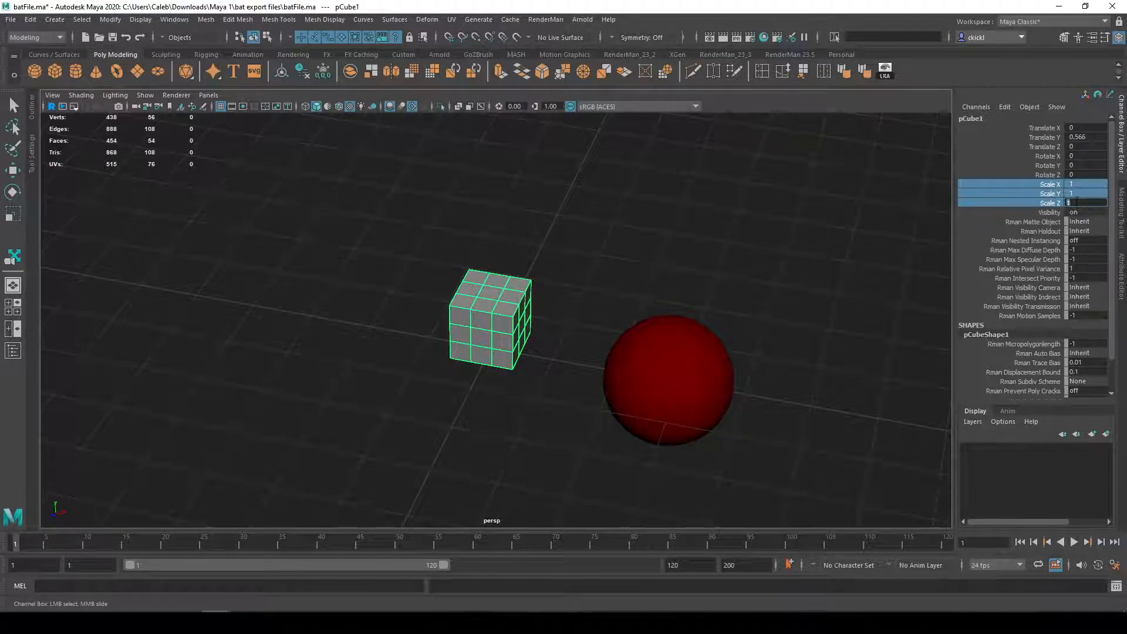
{"action": "type", "text": "2"}
{"action": "key", "text": "Return"}
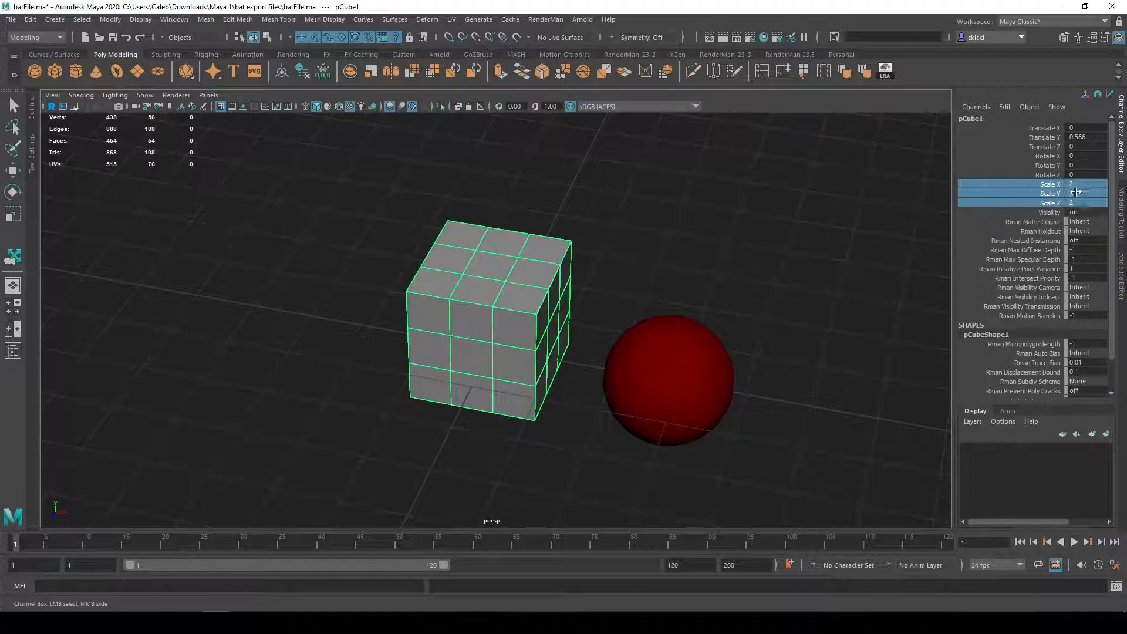
{"action": "left_click_drag", "start_coordinate": [814, 292], "coordinate": [753, 257], "text": "alt"}
{"action": "key", "text": "ctrl+z"}
Step: Set the cube's Translate Y value to 0
{"action": "left_click_drag", "start_coordinate": [676, 261], "coordinate": [684, 247], "text": "alt"}
{"action": "double_click", "coordinate": [1078, 136]}
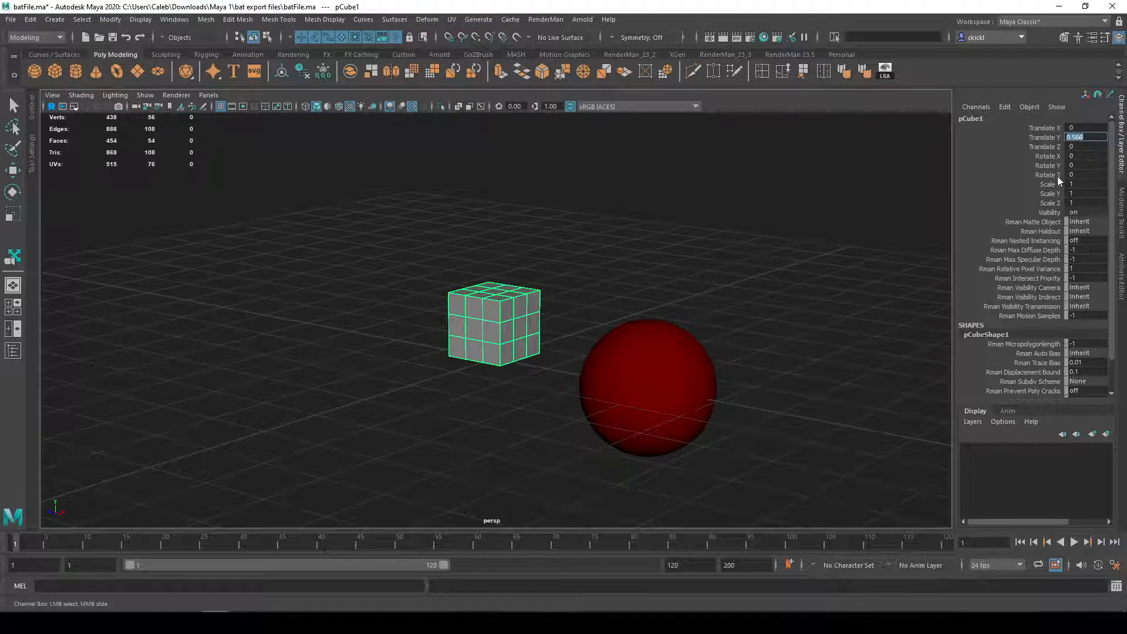
{"action": "type", "text": "0"}
{"action": "key", "text": "Return"}
{"action": "mouse_move", "coordinate": [646, 276]}
{"action": "left_mouse_down", "text": "alt"}
{"action": "mouse_move", "coordinate": [621, 295]}
{"action": "mouse_move", "coordinate": [645, 285]}
{"action": "left_mouse_up", "text": "alt"}
Step: Select the cube's Scale X channel, try scaling it to about 0.347 along X with the Scale tool, and undo the scaling
{"action": "left_click", "coordinate": [1050, 185]}
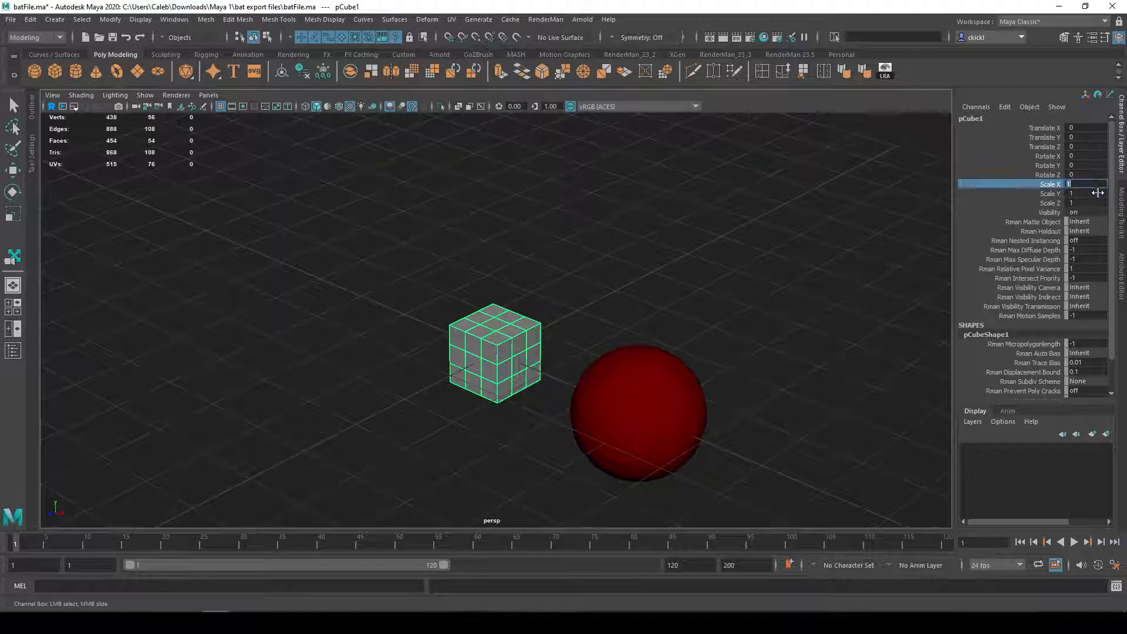
{"action": "key", "text": "Return"}
{"action": "mouse_move", "coordinate": [684, 327]}
{"action": "left_mouse_down", "text": "alt"}
{"action": "mouse_move", "coordinate": [769, 317]}
{"action": "mouse_move", "coordinate": [690, 326]}
{"action": "left_mouse_up", "text": "alt"}
{"action": "key", "text": "ctrl+z"}
{"action": "right_click_drag", "start_coordinate": [667, 326], "coordinate": [635, 388], "text": "alt"}
{"action": "middle_click_drag", "start_coordinate": [635, 387], "coordinate": [742, 311], "text": "alt"}
{"action": "left_click_drag", "start_coordinate": [742, 312], "coordinate": [787, 304], "text": "alt"}
{"action": "key", "text": "r"}
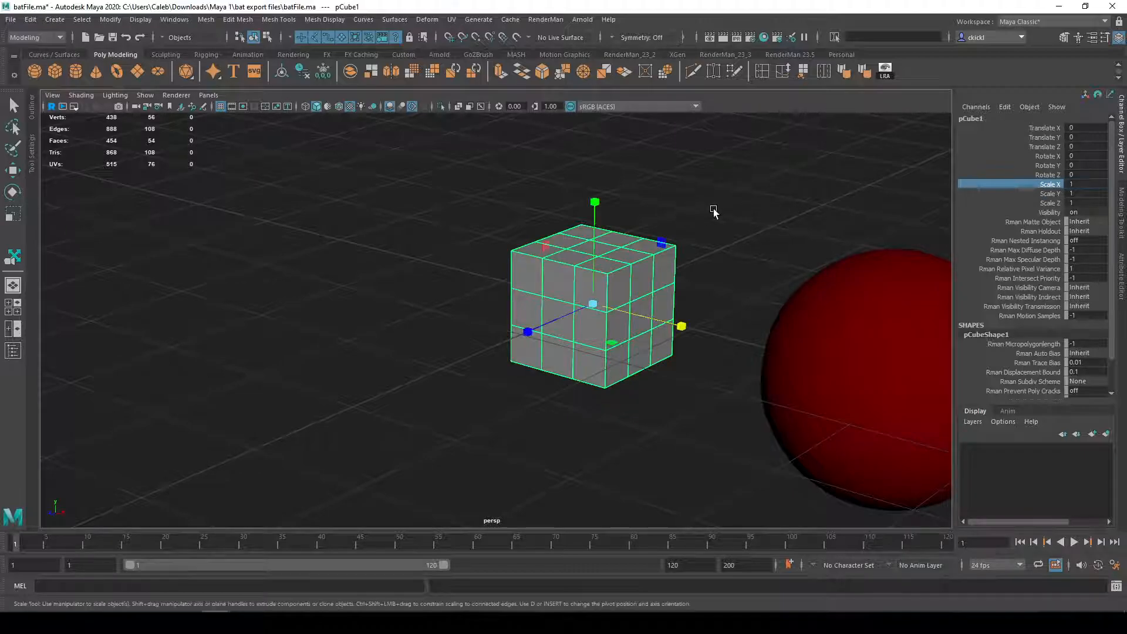
{"action": "left_click_drag", "start_coordinate": [689, 317], "coordinate": [629, 315]}
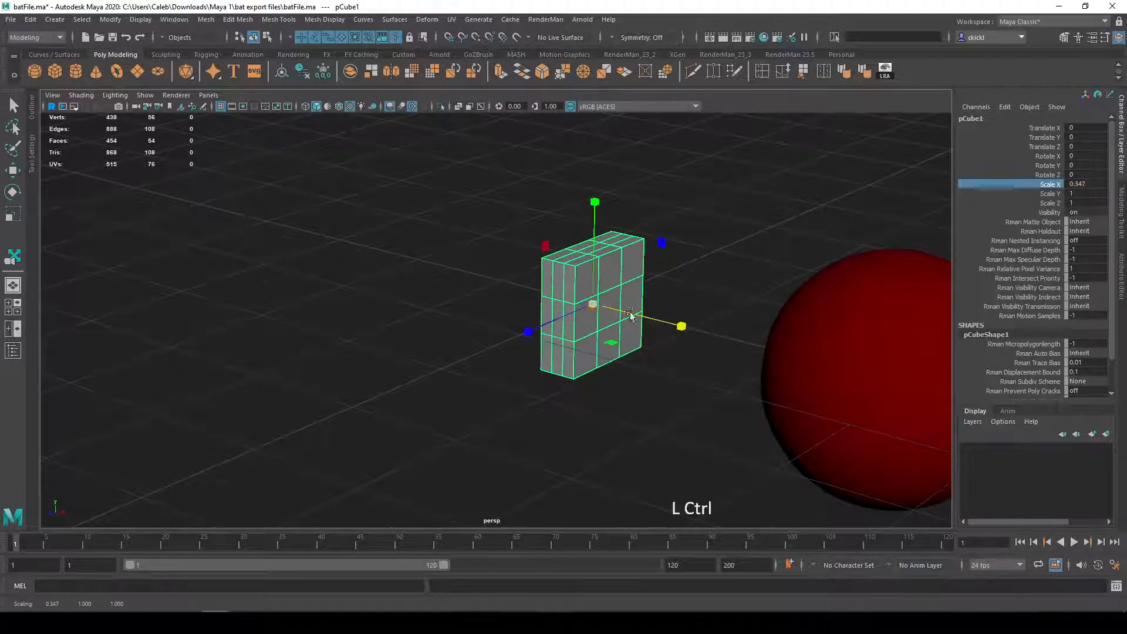
{"action": "key", "text": "ctrl+z"}
{"action": "middle_click_drag", "start_coordinate": [629, 314], "coordinate": [686, 297], "text": "alt"}
{"action": "left_click_drag", "start_coordinate": [687, 297], "coordinate": [711, 301], "text": "alt"}
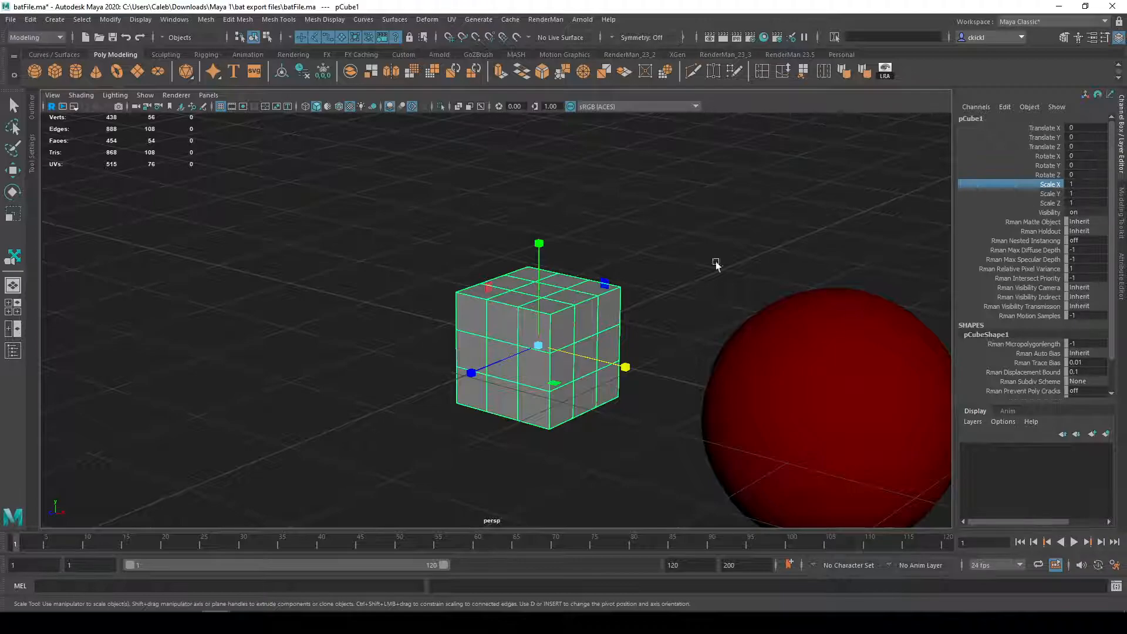
Step: Select the cube's Scale X and Scale Y channels together
{"action": "middle_click_drag", "start_coordinate": [726, 257], "coordinate": [769, 259]}
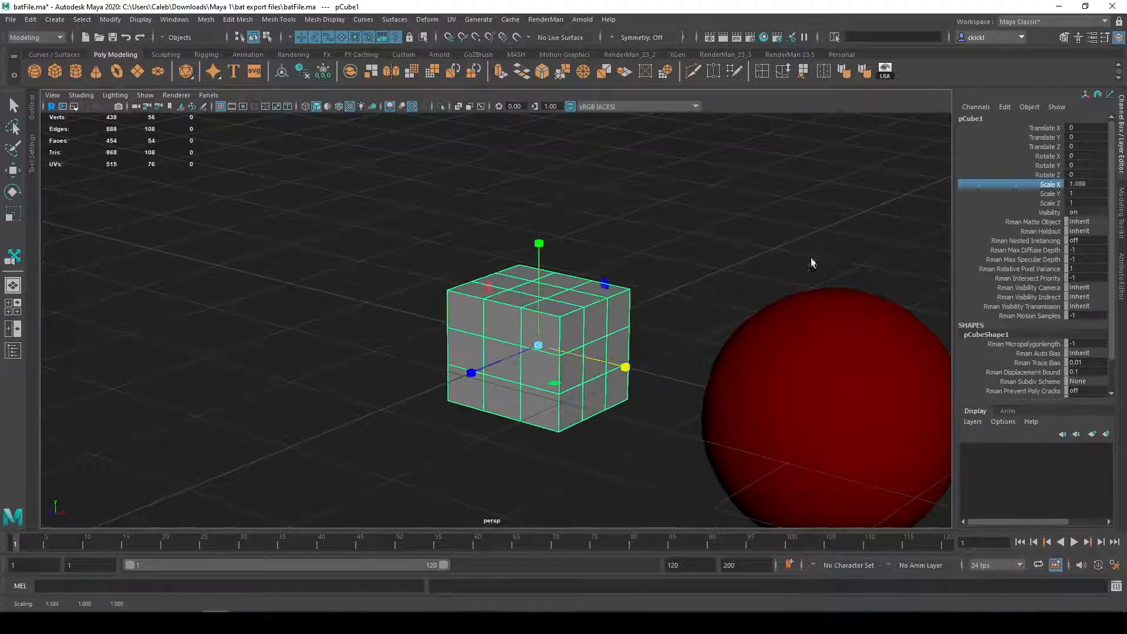
{"action": "left_click_drag", "start_coordinate": [1051, 198], "coordinate": [1050, 203]}
{"action": "left_click", "coordinate": [1060, 185]}
{"action": "left_click", "coordinate": [1054, 196], "text": "shift"}
{"action": "mouse_move", "coordinate": [774, 212]}
{"action": "middle_mouse_down"}
{"action": "mouse_move", "coordinate": [803, 217]}
{"action": "mouse_move", "coordinate": [767, 216]}
{"action": "middle_mouse_up"}
{"action": "key", "text": "ctrl+z"}
Step: Try scaling the cube with the Scale tool's XY plane handle, and undo back past the Translate Y change
{"action": "key", "text": "w"}
{"action": "key", "text": "e"}
{"action": "key", "text": "r"}
{"action": "mouse_move", "coordinate": [604, 286]}
{"action": "left_mouse_down"}
{"action": "mouse_move", "coordinate": [590, 296]}
{"action": "mouse_move", "coordinate": [646, 270]}
{"action": "mouse_move", "coordinate": [609, 266]}
{"action": "left_mouse_up"}
{"action": "key", "text": "ctrl+z"}
{"action": "left_click_drag", "start_coordinate": [587, 336], "coordinate": [645, 349], "text": "alt"}
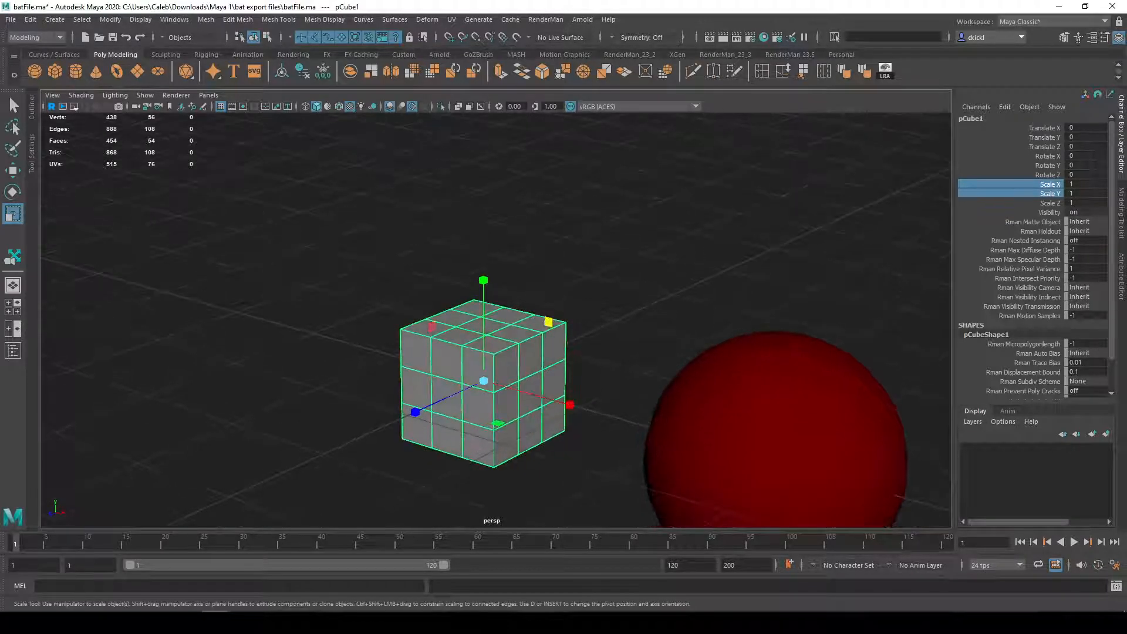
{"action": "mouse_move", "coordinate": [1078, 185]}
{"action": "left_mouse_down"}
{"action": "mouse_move", "coordinate": [1119, 185]}
{"action": "mouse_move", "coordinate": [1079, 185]}
{"action": "left_mouse_up"}
{"action": "key", "text": "ctrl+z"}
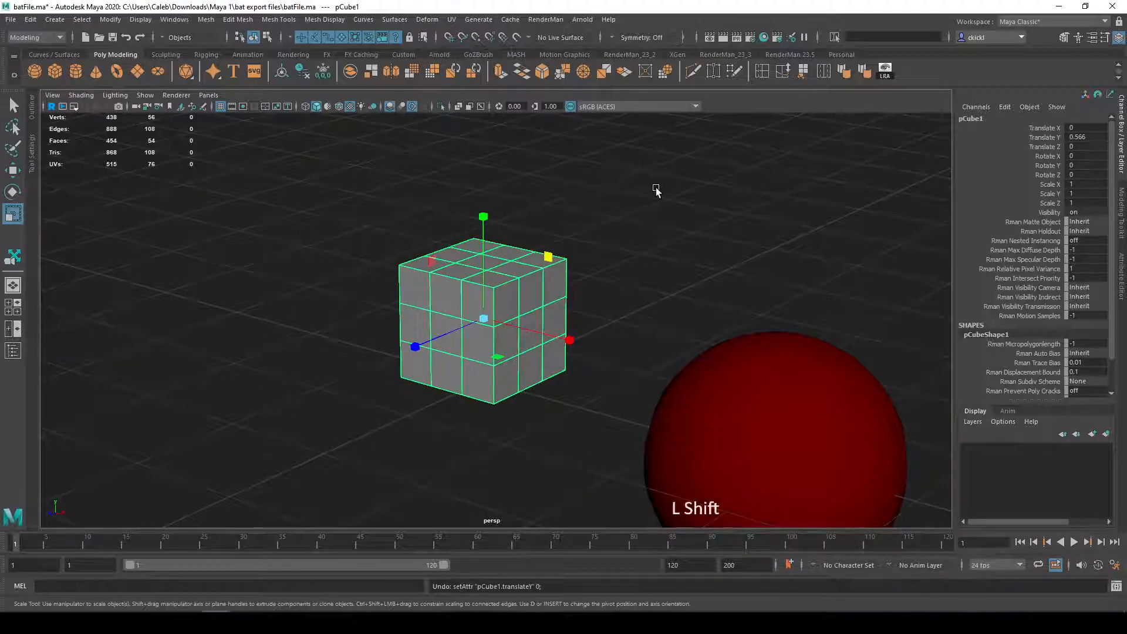
Step: Switch to the Move tool and open its tool settings
{"action": "key", "text": "w"}
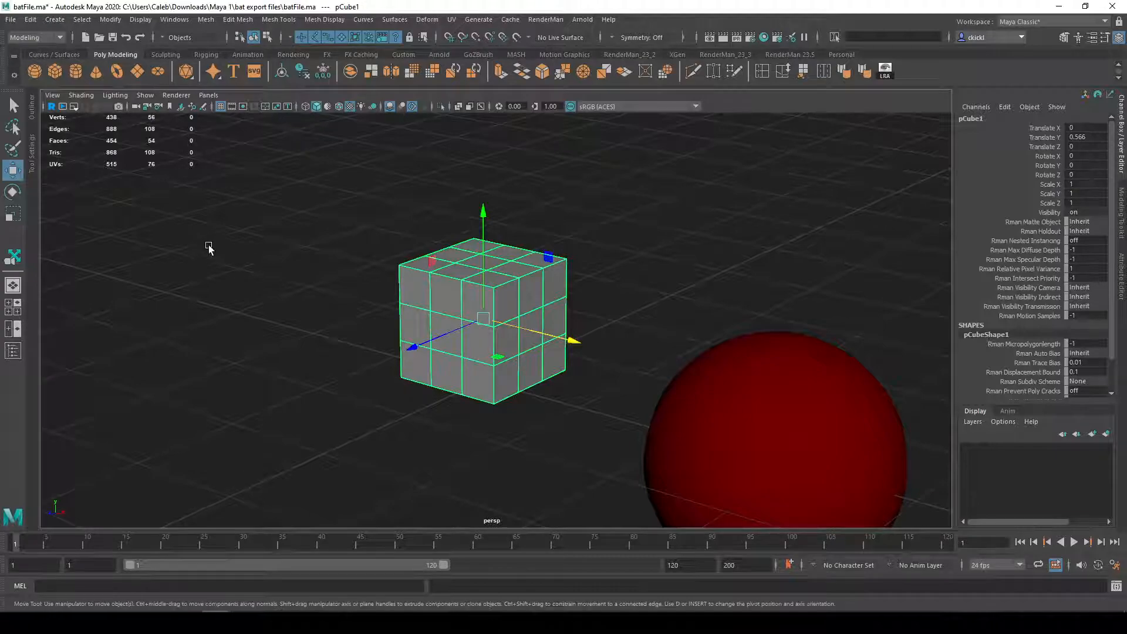
{"action": "left_click_drag", "start_coordinate": [110, 216], "coordinate": [88, 211], "text": "alt"}
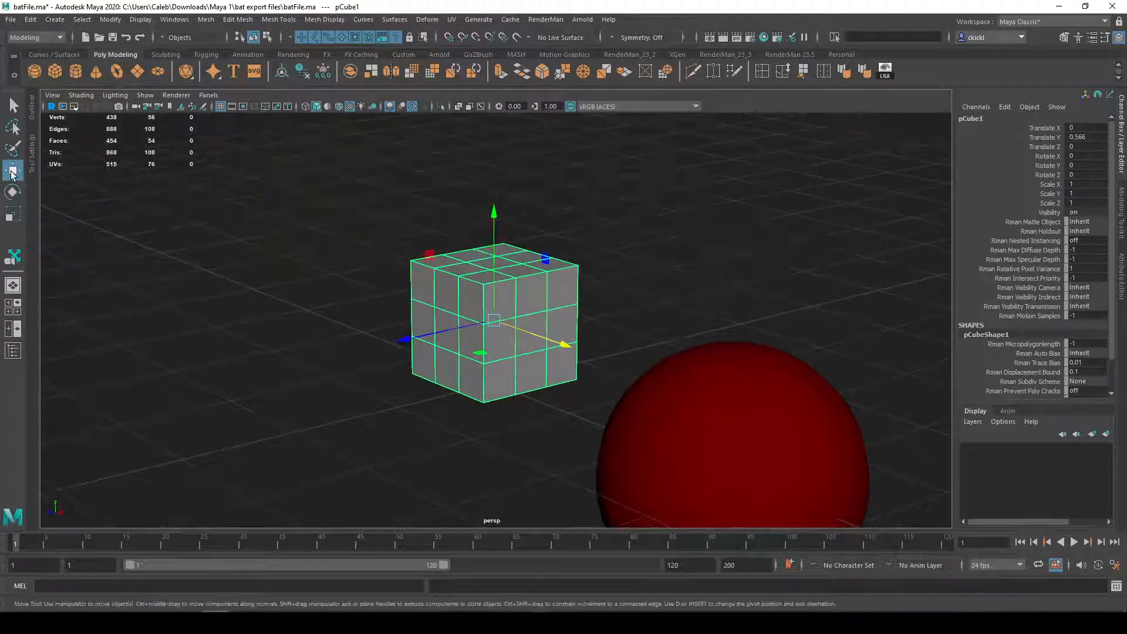
{"action": "middle_click_drag", "start_coordinate": [182, 270], "coordinate": [227, 266], "text": "alt"}
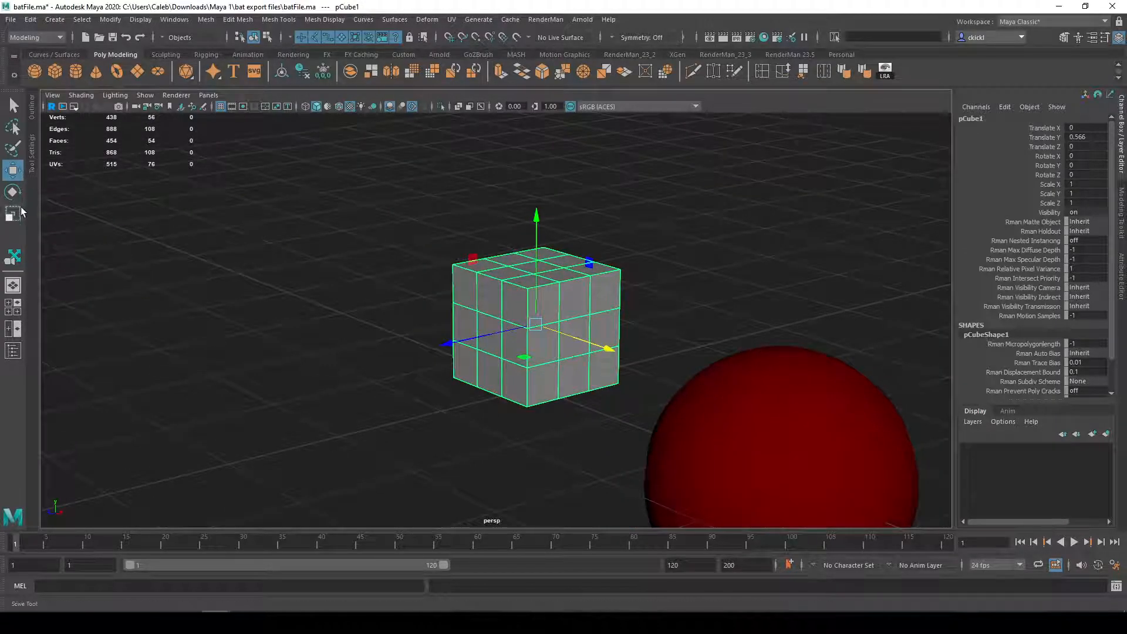
{"action": "left_click", "coordinate": [30, 155]}
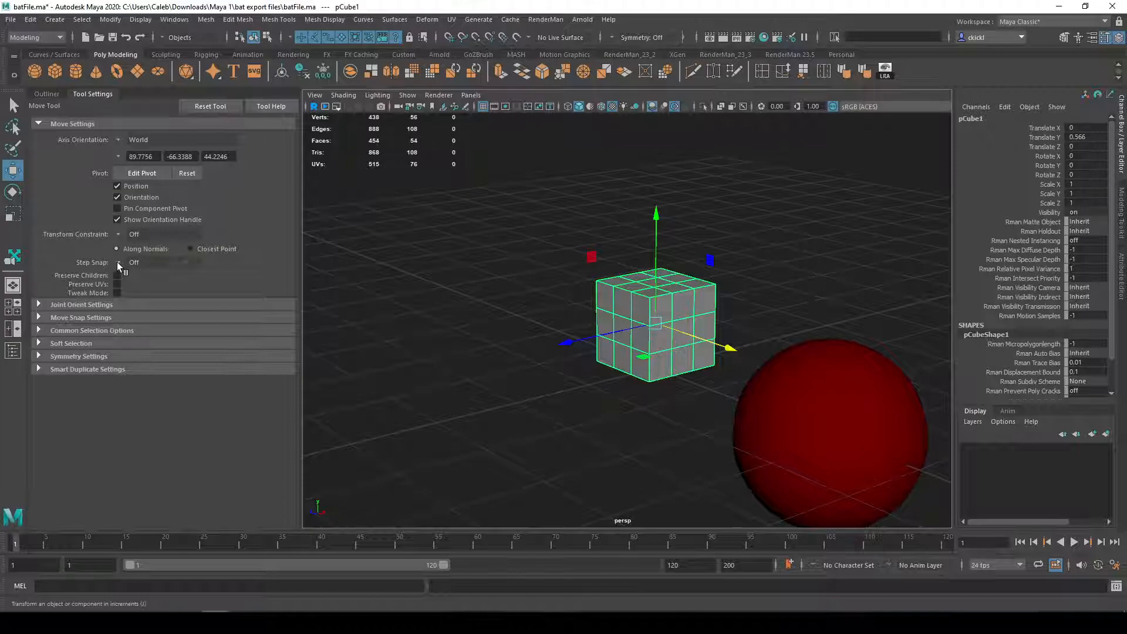
Step: Try moving the cube slightly along the X axis in both directions, undoing each move
{"action": "left_click_drag", "start_coordinate": [746, 309], "coordinate": [650, 333], "text": "alt"}
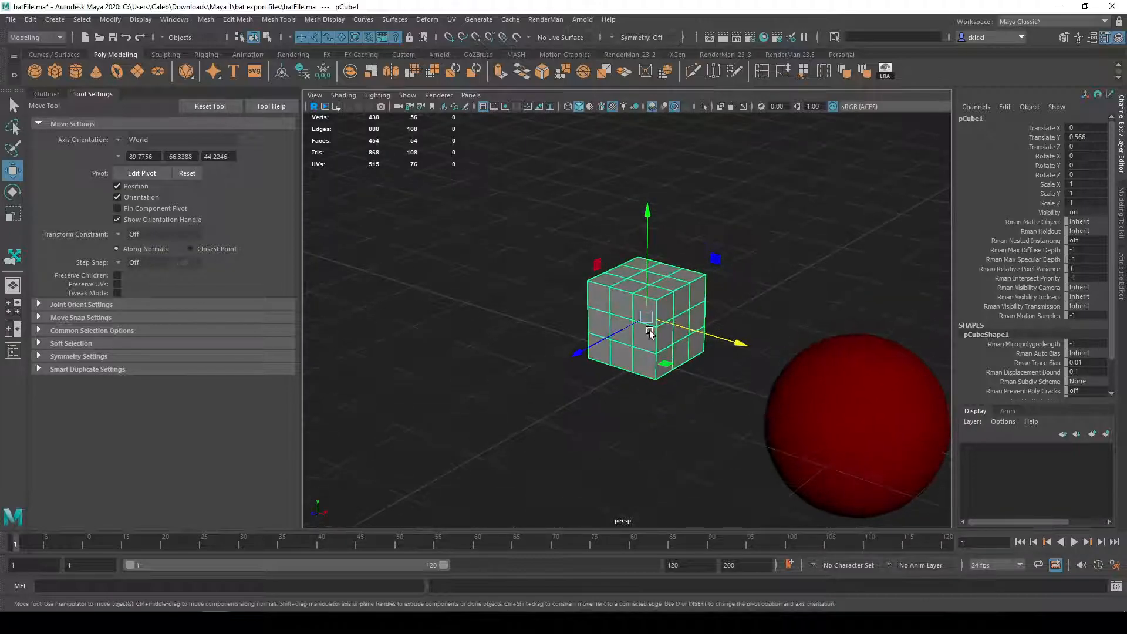
{"action": "left_click_drag", "start_coordinate": [739, 345], "coordinate": [705, 332]}
{"action": "key", "text": "ctrl+z"}
{"action": "left_click_drag", "start_coordinate": [734, 344], "coordinate": [743, 347]}
{"action": "key", "text": "ctrl+z"}
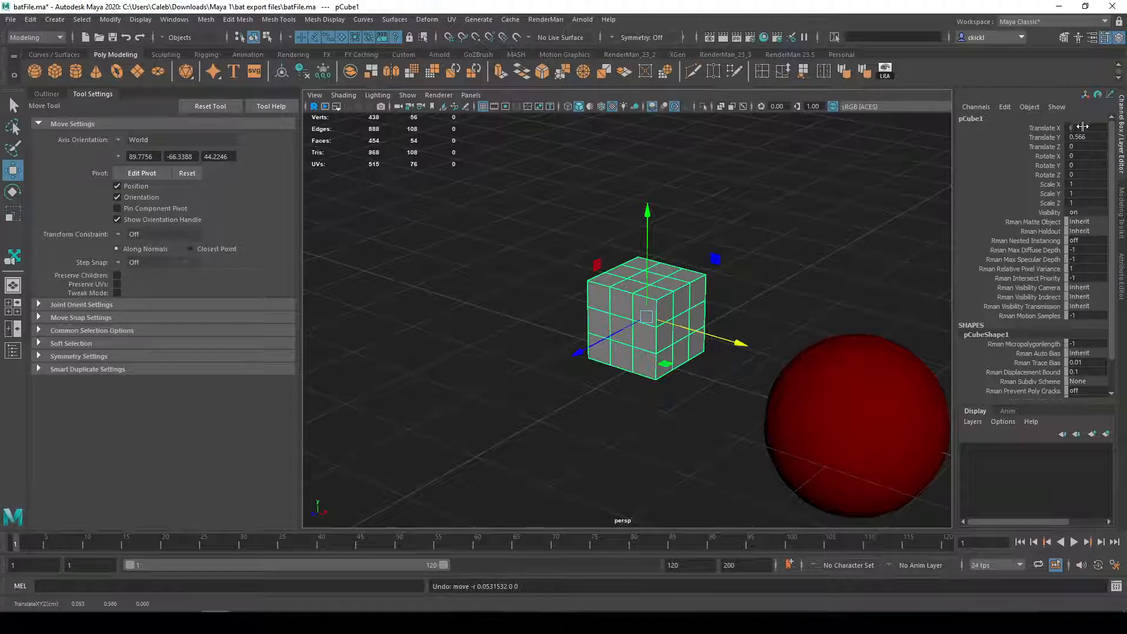
Step: Try moving the cube about 0.512 along X and correcting Translate X to 0.5, and undo both changes
{"action": "left_click_drag", "start_coordinate": [738, 344], "coordinate": [776, 341]}
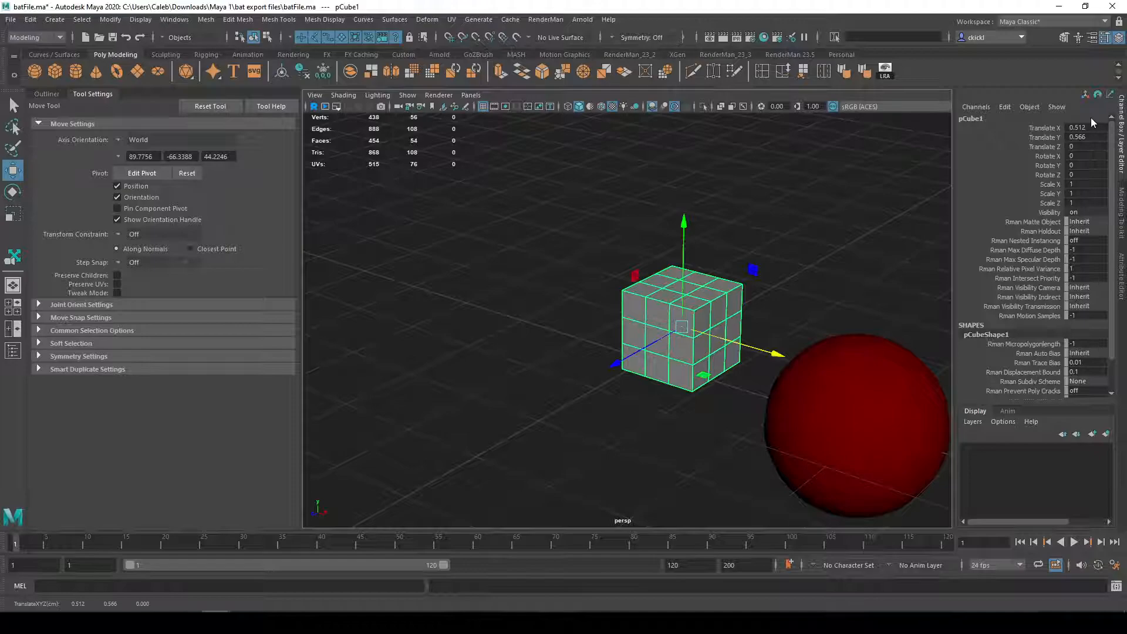
{"action": "type", "text": "0.5"}
{"action": "key", "text": "Return"}
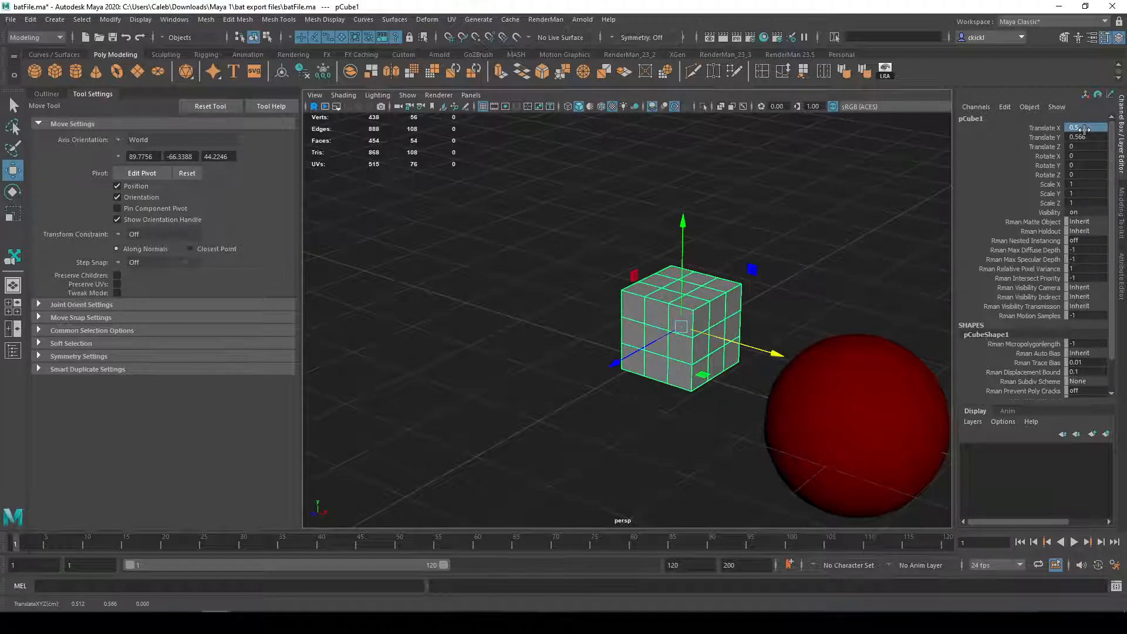
{"action": "key", "text": "ctrl+z"}
{"action": "key", "text": "ctrl+z"}
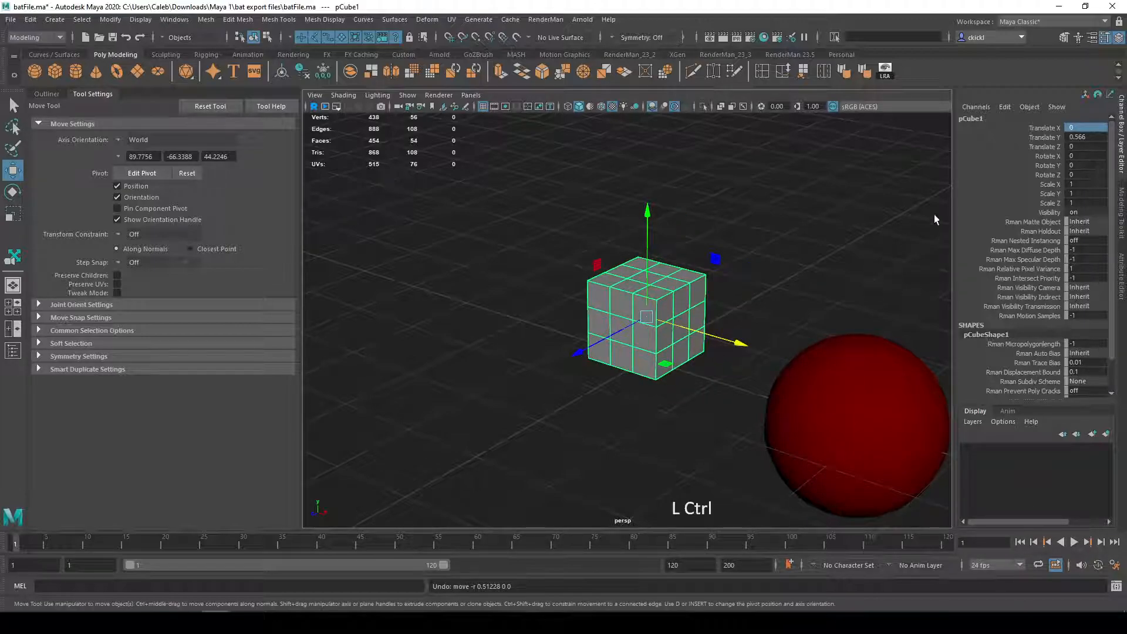
Step: Place the cube's center on the grid by setting Translate Y to 0
{"action": "double_click", "coordinate": [1074, 137]}
{"action": "type", "text": "0"}
{"action": "key", "text": "Return"}
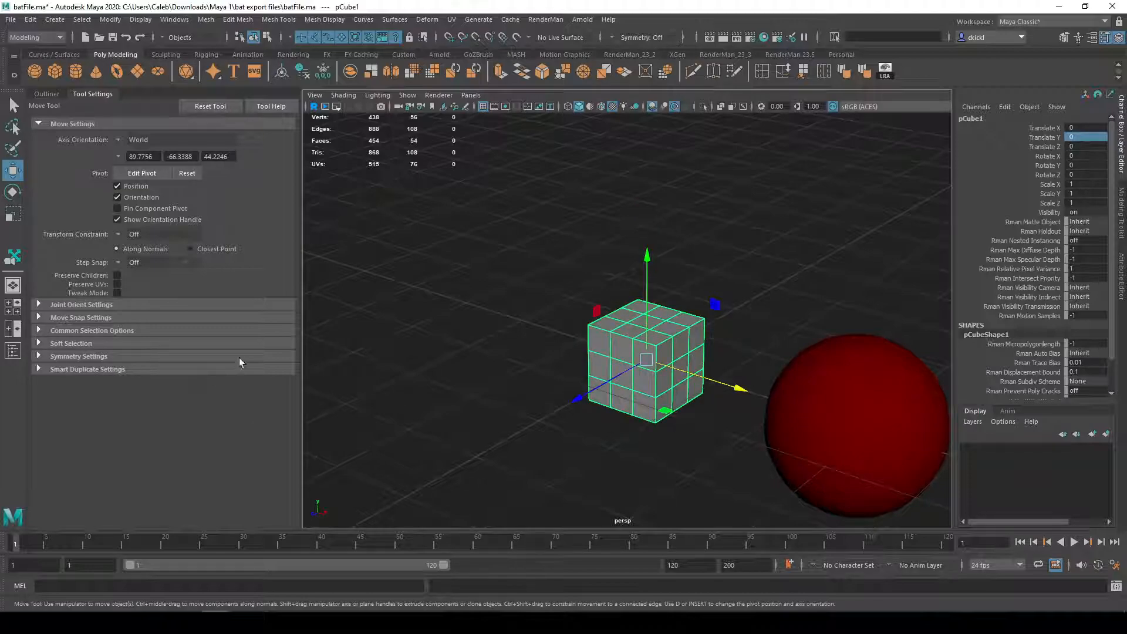
Step: Set the Move tool's Step Snap to Relative, try moving the cube along X in 1.00 increments, and undo the moves
{"action": "left_click_drag", "start_coordinate": [492, 303], "coordinate": [489, 286], "text": "alt"}
{"action": "middle_click_drag", "start_coordinate": [489, 286], "coordinate": [483, 277], "text": "alt"}
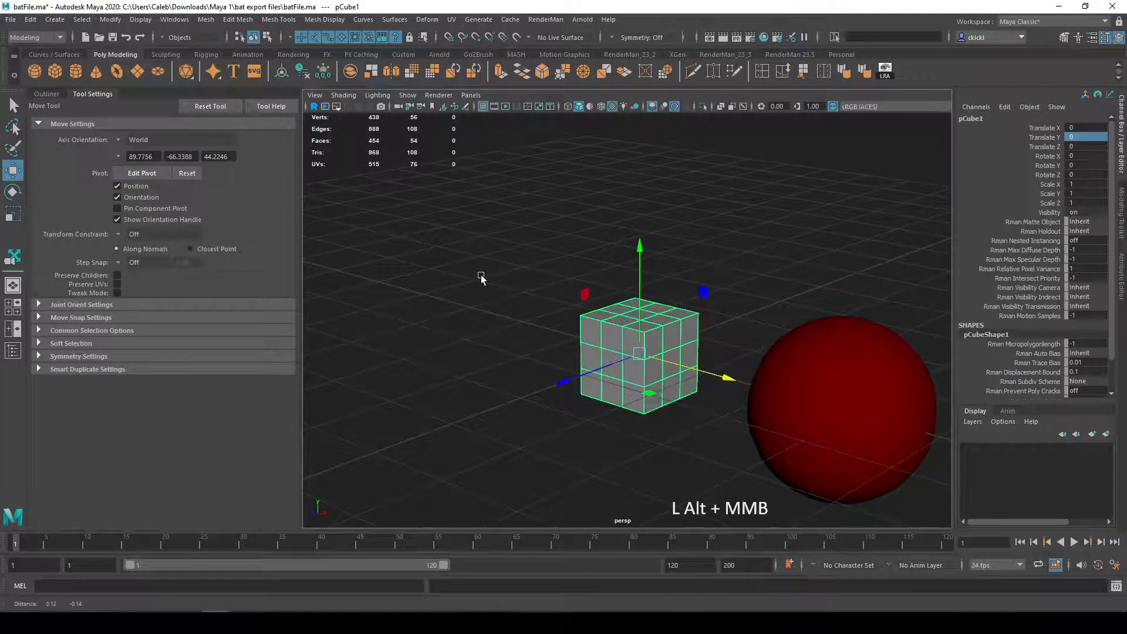
{"action": "left_click", "coordinate": [117, 262]}
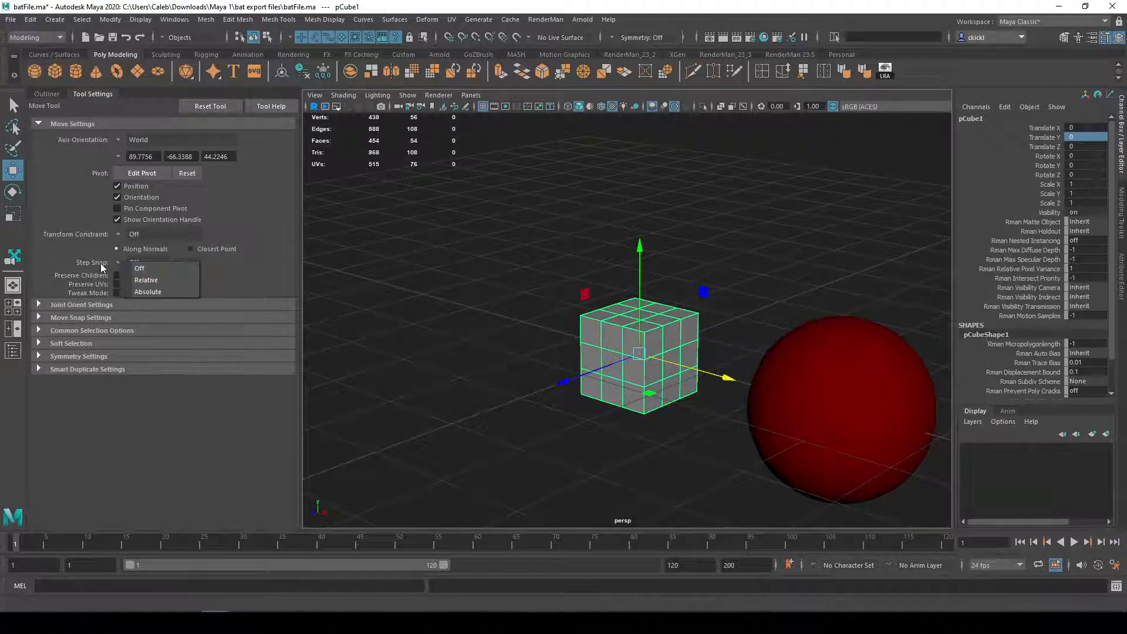
{"action": "left_click", "coordinate": [160, 280]}
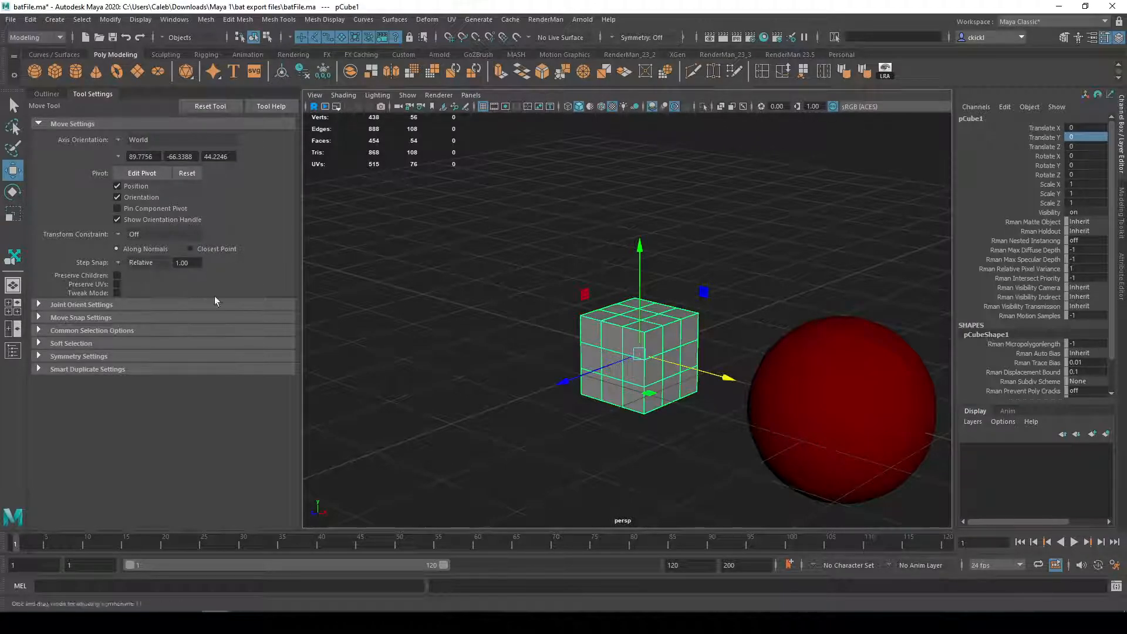
{"action": "mouse_move", "coordinate": [698, 377]}
{"action": "left_mouse_down"}
{"action": "mouse_move", "coordinate": [628, 359]}
{"action": "mouse_move", "coordinate": [715, 378]}
{"action": "mouse_move", "coordinate": [522, 340]}
{"action": "mouse_move", "coordinate": [622, 364]}
{"action": "mouse_move", "coordinate": [599, 367]}
{"action": "mouse_move", "coordinate": [685, 360]}
{"action": "mouse_move", "coordinate": [795, 390]}
{"action": "mouse_move", "coordinate": [534, 347]}
{"action": "mouse_move", "coordinate": [709, 380]}
{"action": "left_mouse_up"}
{"action": "key", "text": "z"}
{"action": "left_click_drag", "start_coordinate": [599, 348], "coordinate": [736, 378]}
{"action": "key", "text": "ctrl+z"}
{"action": "key", "text": "ctrl+z"}
Step: Set the Step Snap increment to 0.5, try moving the cube along X, and undo the move
{"action": "left_click", "coordinate": [197, 263]}
{"action": "type", "text": "0.5"}
{"action": "key", "text": "Return"}
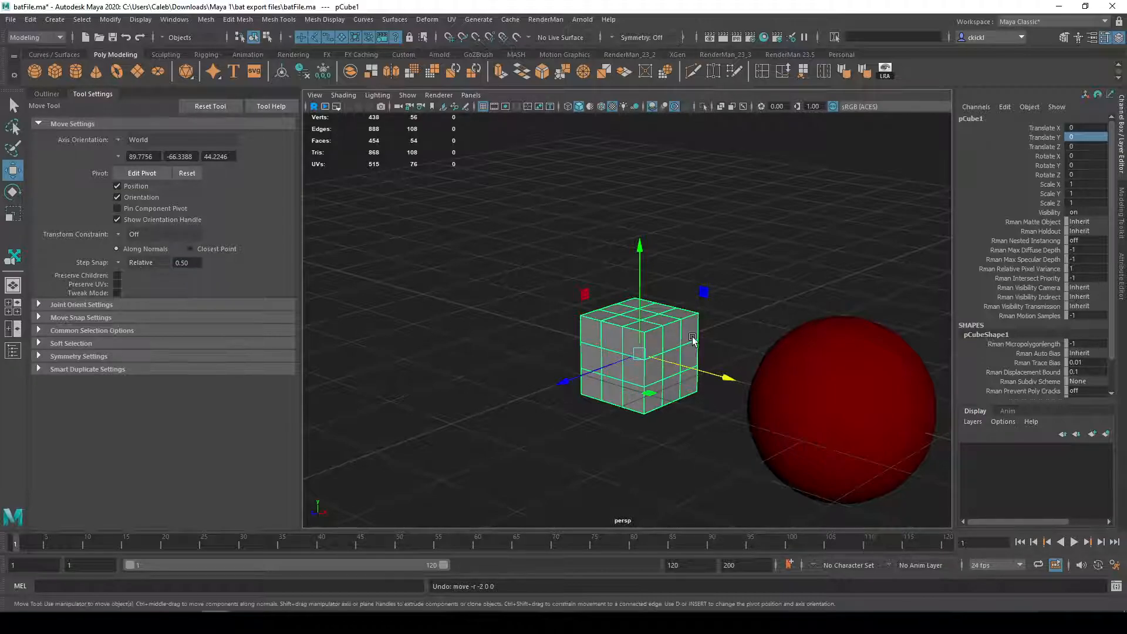
{"action": "left_click_drag", "start_coordinate": [722, 382], "coordinate": [458, 405], "text": "alt"}
{"action": "key", "text": "ctrl+z"}
Step: Turn off the Move tool's Step Snap and switch to the Rotate tool
{"action": "left_click", "coordinate": [120, 263]}
{"action": "left_click", "coordinate": [158, 275]}
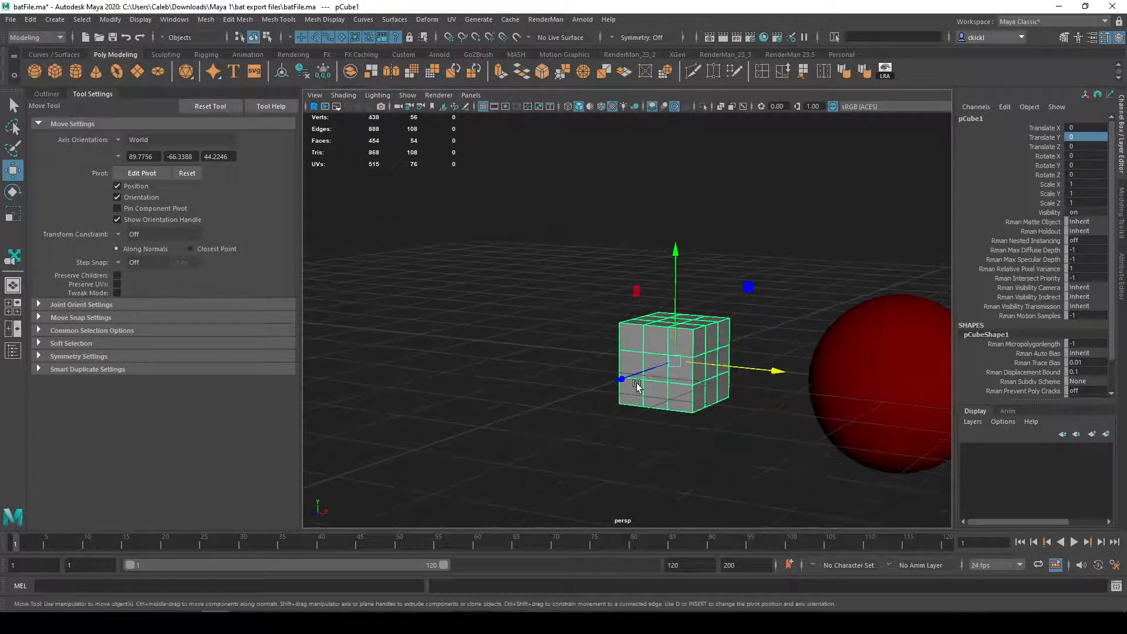
{"action": "key", "text": "e"}
{"action": "middle_click_drag", "start_coordinate": [755, 404], "coordinate": [710, 396], "text": "alt"}
{"action": "left_click_drag", "start_coordinate": [710, 398], "coordinate": [671, 369], "text": "alt"}
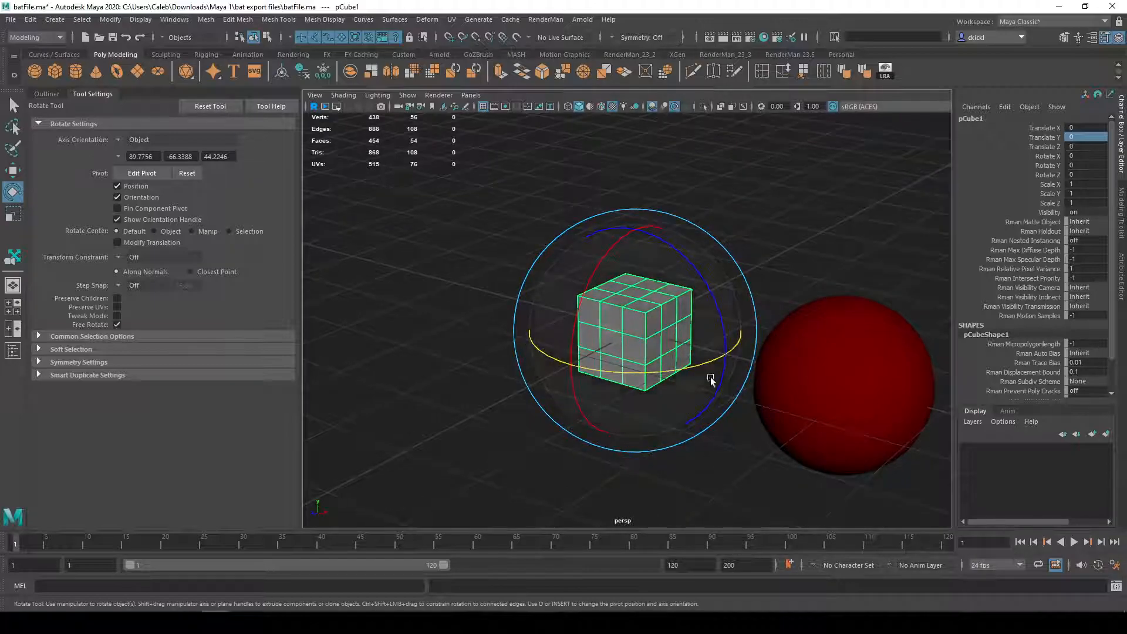
{"action": "left_click_drag", "start_coordinate": [696, 270], "coordinate": [651, 416], "text": "alt"}
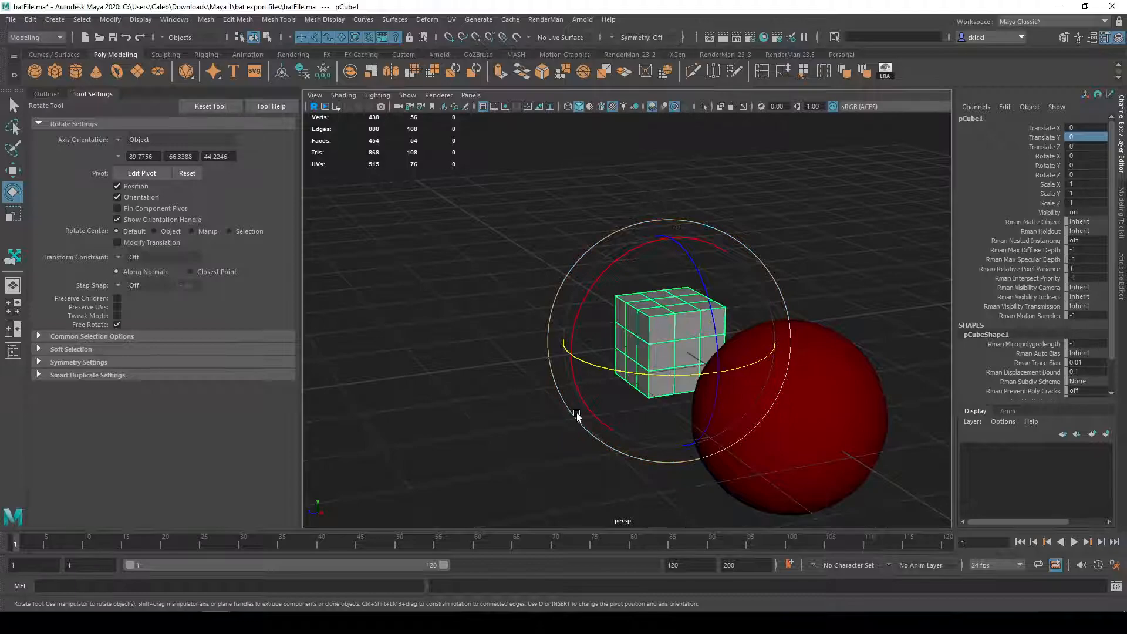
Step: Scale the cube down to about 0.291 along X and about 0.226 along Y with the Scale tool
{"action": "key", "text": "r"}
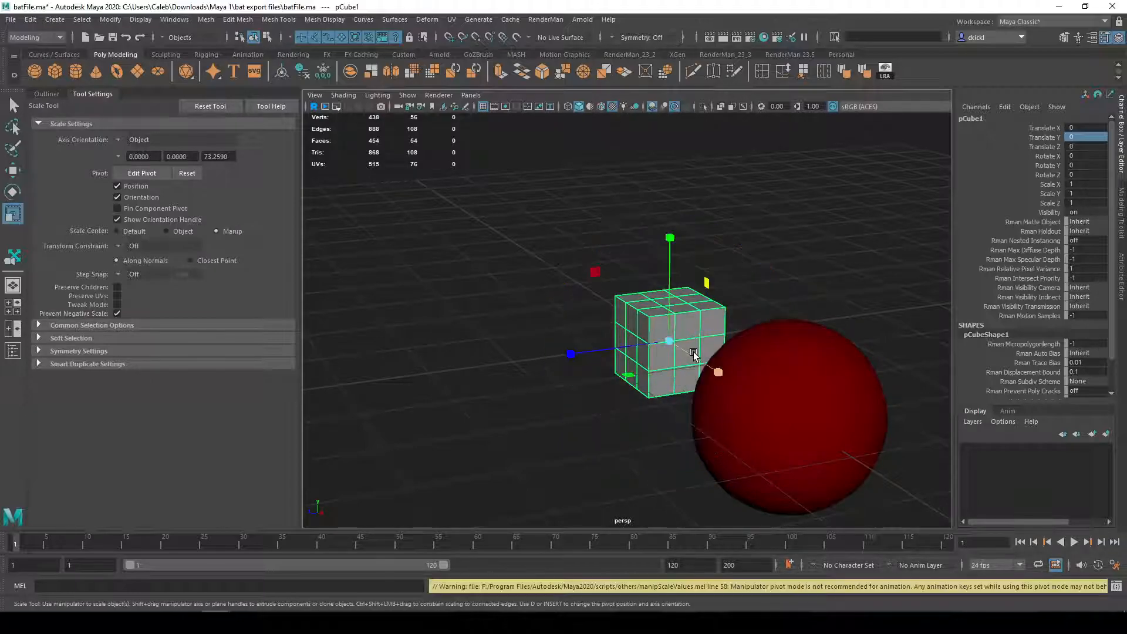
{"action": "left_click_drag", "start_coordinate": [714, 372], "coordinate": [637, 352]}
{"action": "left_click_drag", "start_coordinate": [669, 238], "coordinate": [665, 303]}
{"action": "key", "text": "e"}
{"action": "key", "text": "r"}
{"action": "left_click_drag", "start_coordinate": [712, 372], "coordinate": [697, 348]}
{"action": "key", "text": "e"}
{"action": "key", "text": "r"}
{"action": "left_click_drag", "start_coordinate": [669, 237], "coordinate": [647, 348]}
{"action": "left_click_drag", "start_coordinate": [704, 311], "coordinate": [753, 294], "text": "alt"}
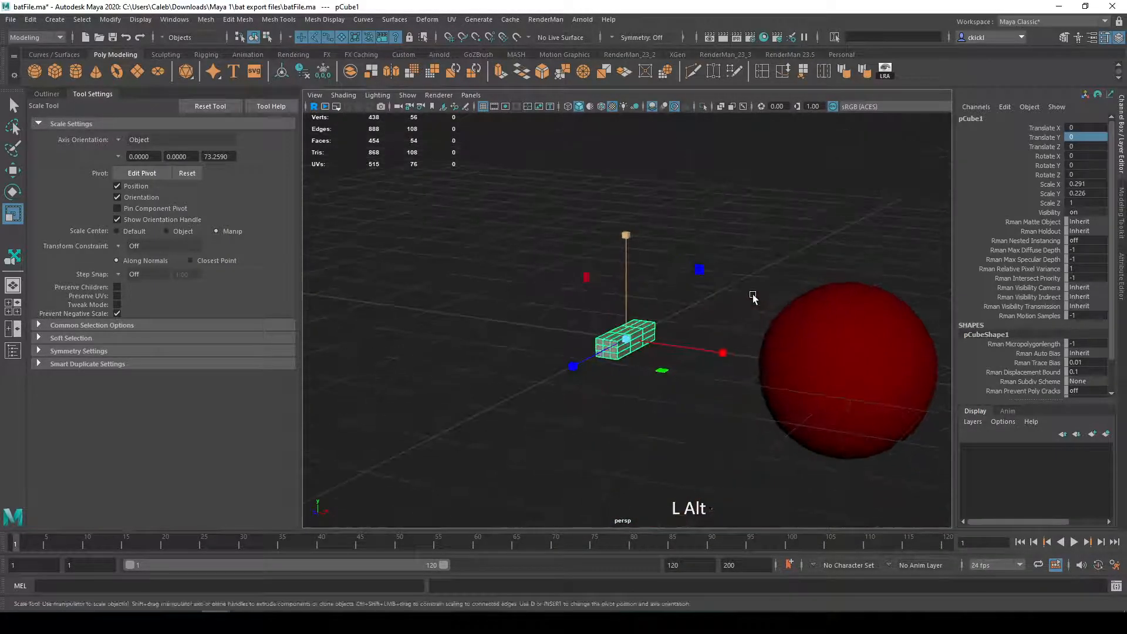
Step: Try rotating the scaled cube about -97° around X with the Rotate tool, and undo the rotation
{"action": "key", "text": "e"}
{"action": "left_click_drag", "start_coordinate": [574, 352], "coordinate": [625, 240]}
{"action": "key", "text": "ctrl+z"}
Step: Set the scaled cube's Rotate X value to 90 and reduce the size of the manipulator
{"action": "double_click", "coordinate": [1081, 157]}
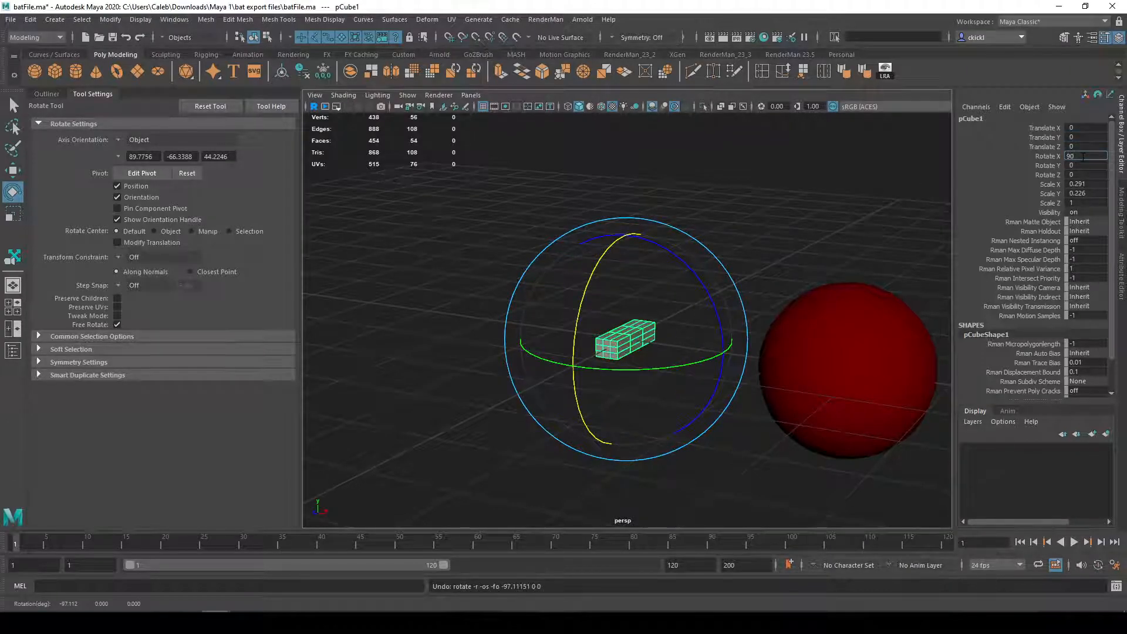
{"action": "type", "text": "90"}
{"action": "key", "text": "Return"}
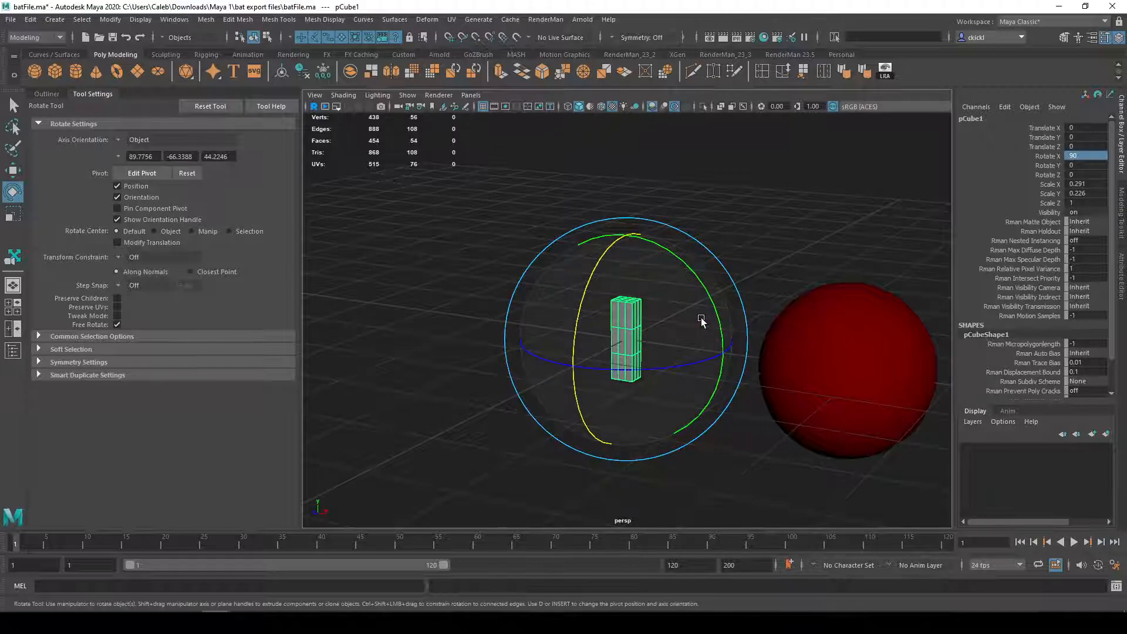
{"action": "key", "text": "minus"}
{"action": "left_click_drag", "start_coordinate": [742, 294], "coordinate": [712, 298], "text": "alt"}
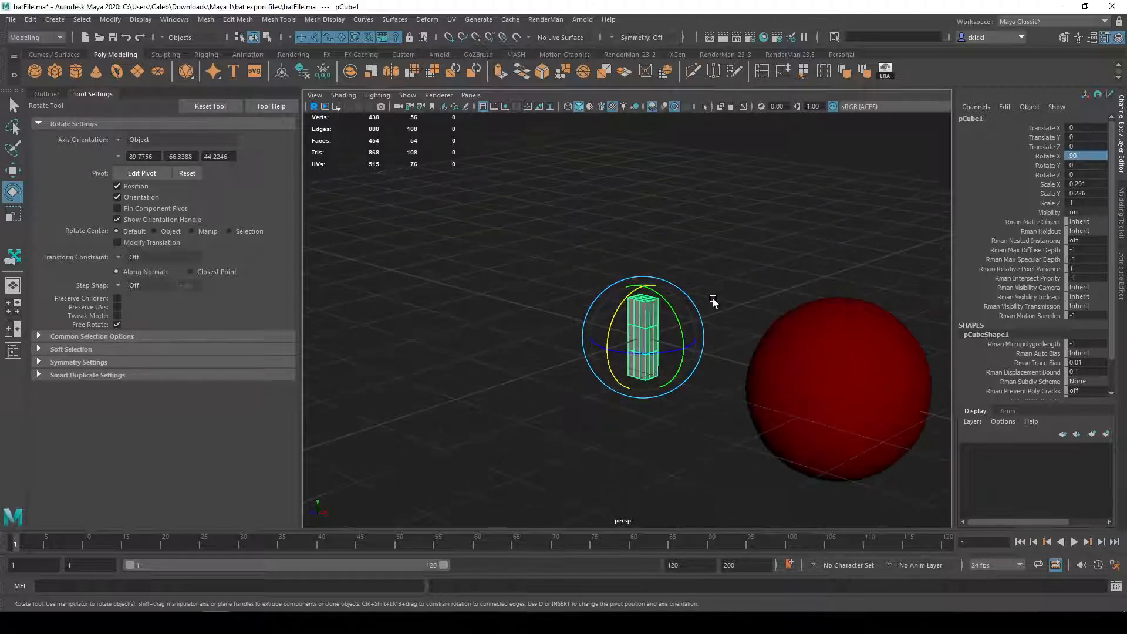
{"action": "right_click_drag", "start_coordinate": [712, 298], "coordinate": [772, 306], "text": "alt"}
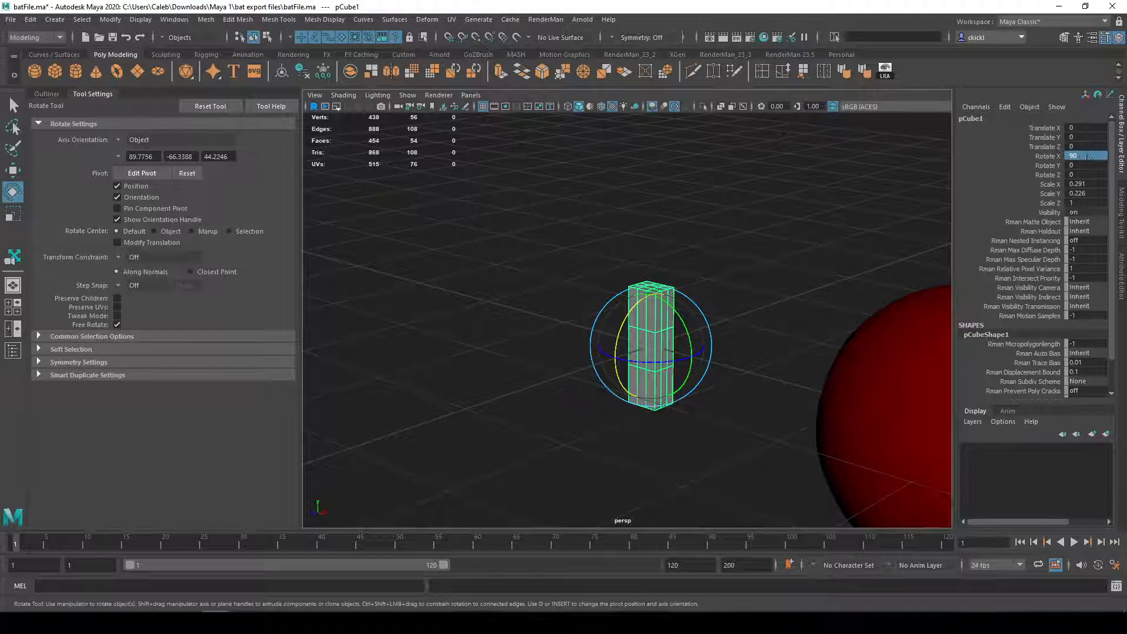
Step: Reset the scaled cube's Rotate X value to 0 and set the Rotate tool's Step Snap to Relative with a 15-degree step
{"action": "type", "text": "0"}
{"action": "key", "text": "Return"}
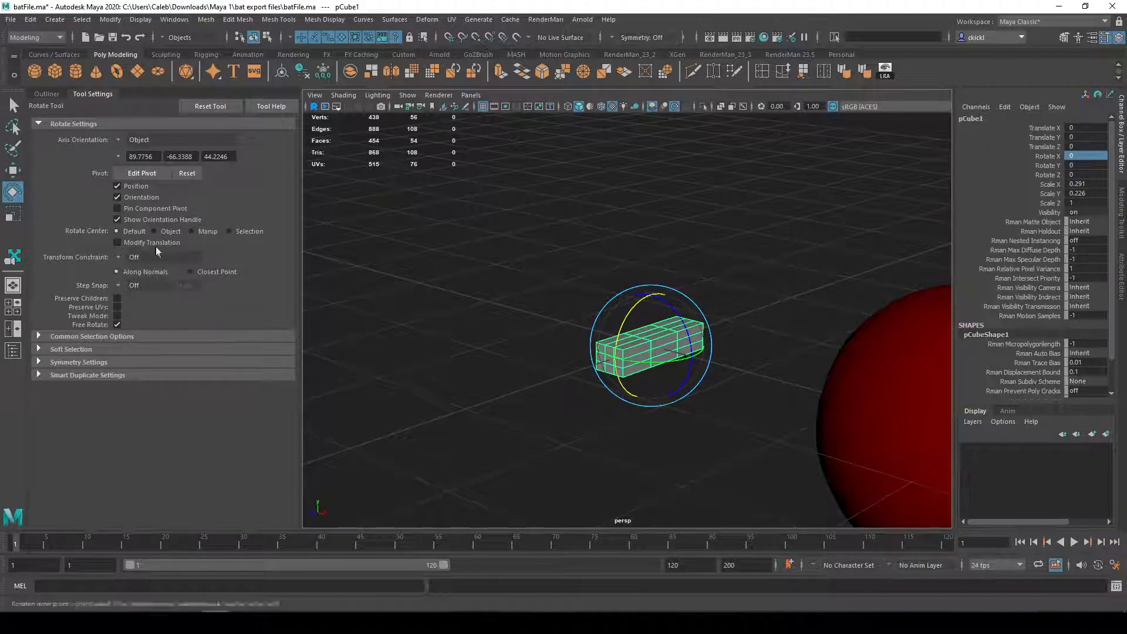
{"action": "left_click", "coordinate": [117, 284]}
{"action": "left_click", "coordinate": [144, 297]}
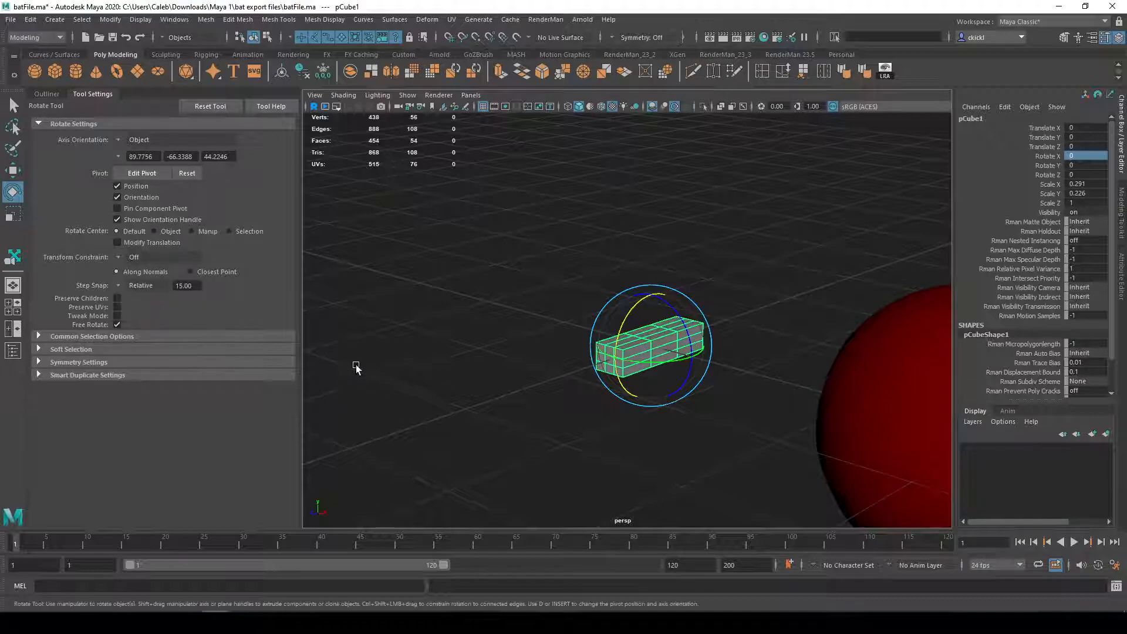
{"action": "left_click_drag", "start_coordinate": [643, 326], "coordinate": [740, 391]}
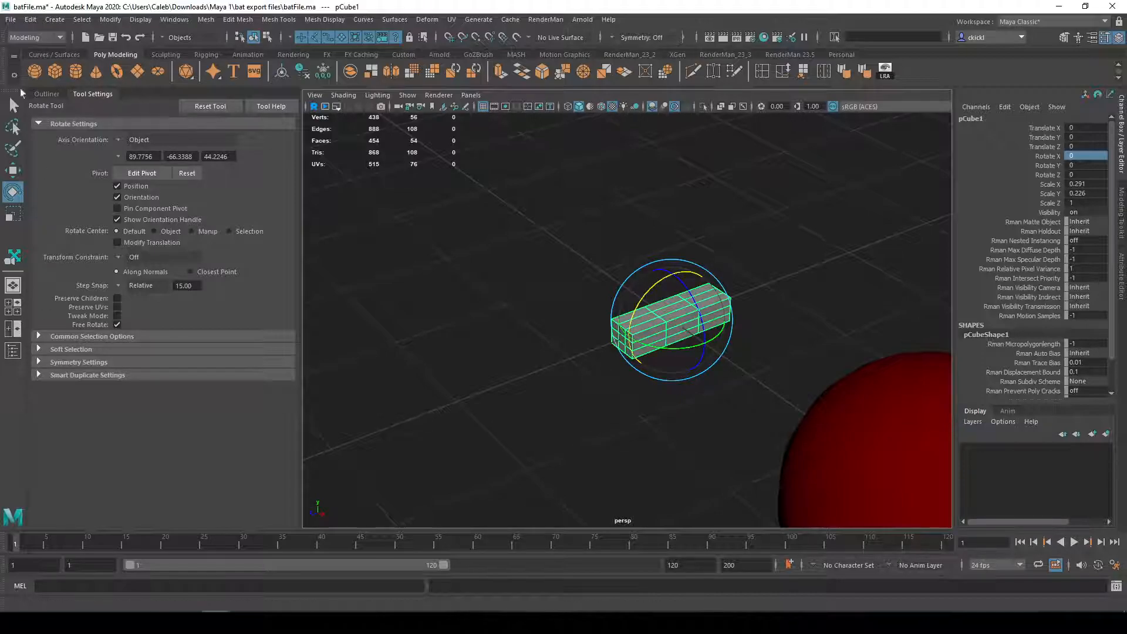
Step: Turn off the Rotate tool's Step Snap
{"action": "left_click", "coordinate": [134, 285]}
{"action": "left_click", "coordinate": [135, 295]}
{"action": "middle_click_drag", "start_coordinate": [512, 404], "coordinate": [526, 392], "text": "alt"}
{"action": "mouse_move", "coordinate": [526, 393]}
{"action": "left_mouse_down", "text": "alt"}
{"action": "mouse_move", "coordinate": [513, 421]}
{"action": "mouse_move", "coordinate": [517, 403]}
{"action": "left_mouse_up", "text": "alt"}
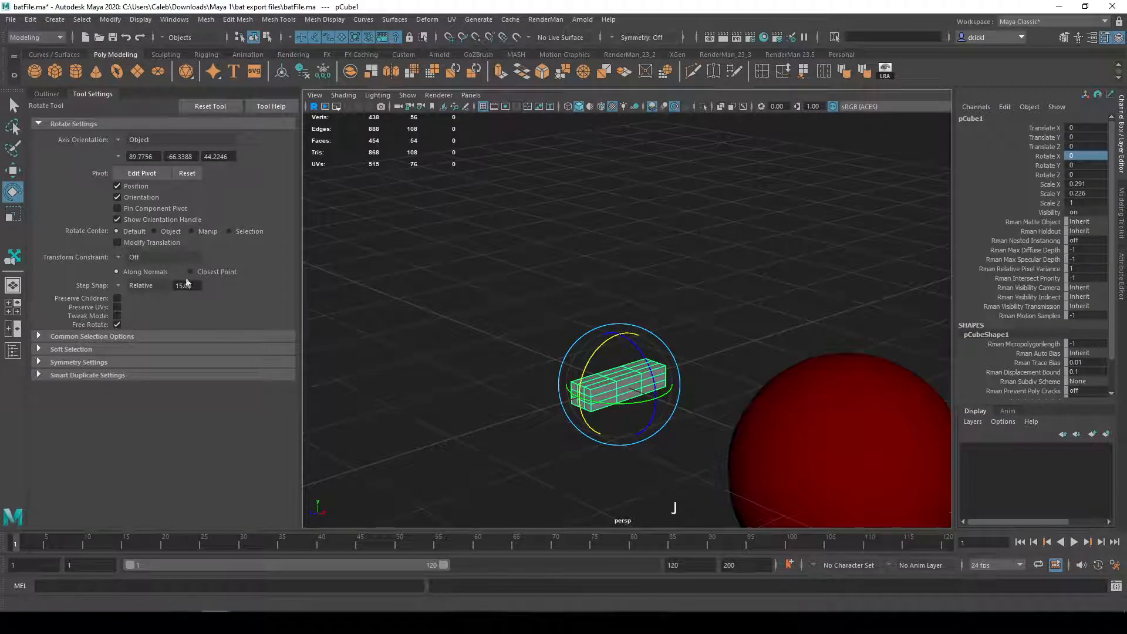
Step: Try rotating the cube -90° around X with temporarily enabled relative Step Snap, and undo the rotation
{"action": "key", "text": "j"}
{"action": "key", "text": "j"}
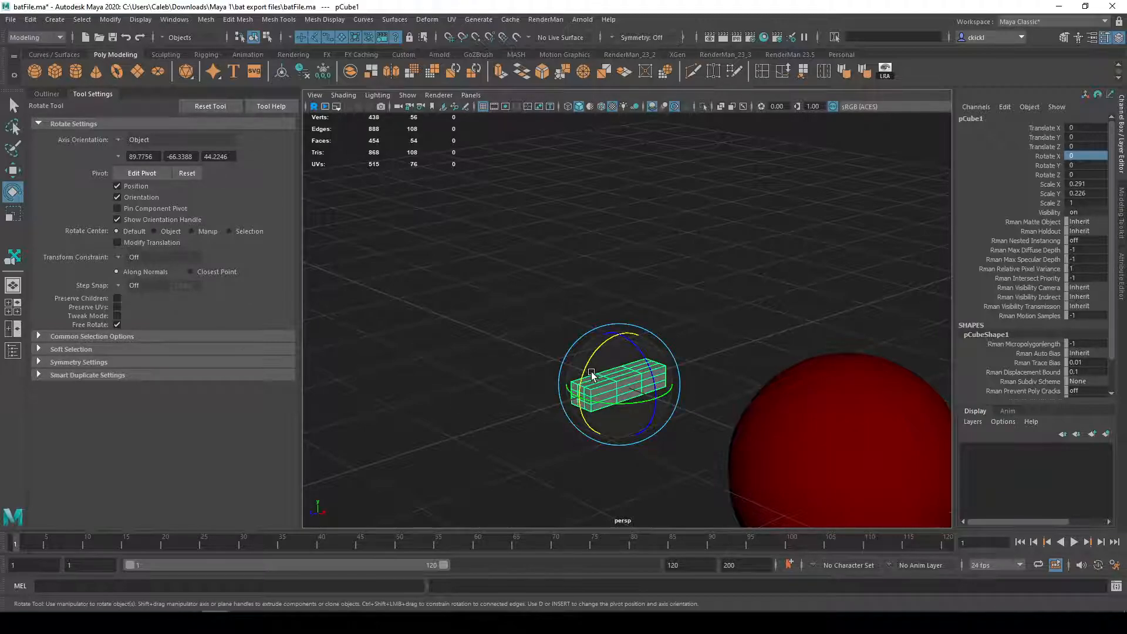
{"action": "left_click_drag", "start_coordinate": [591, 374], "coordinate": [631, 322]}
{"action": "left_click_drag", "start_coordinate": [700, 444], "coordinate": [728, 468], "text": "alt"}
{"action": "key", "text": "ctrl+z"}
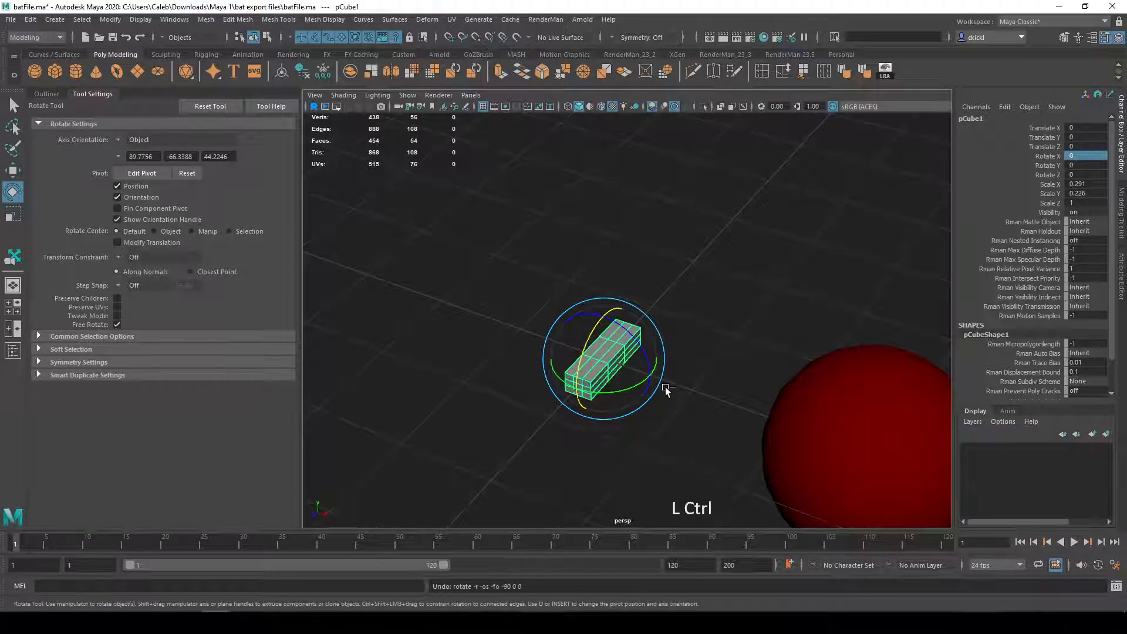